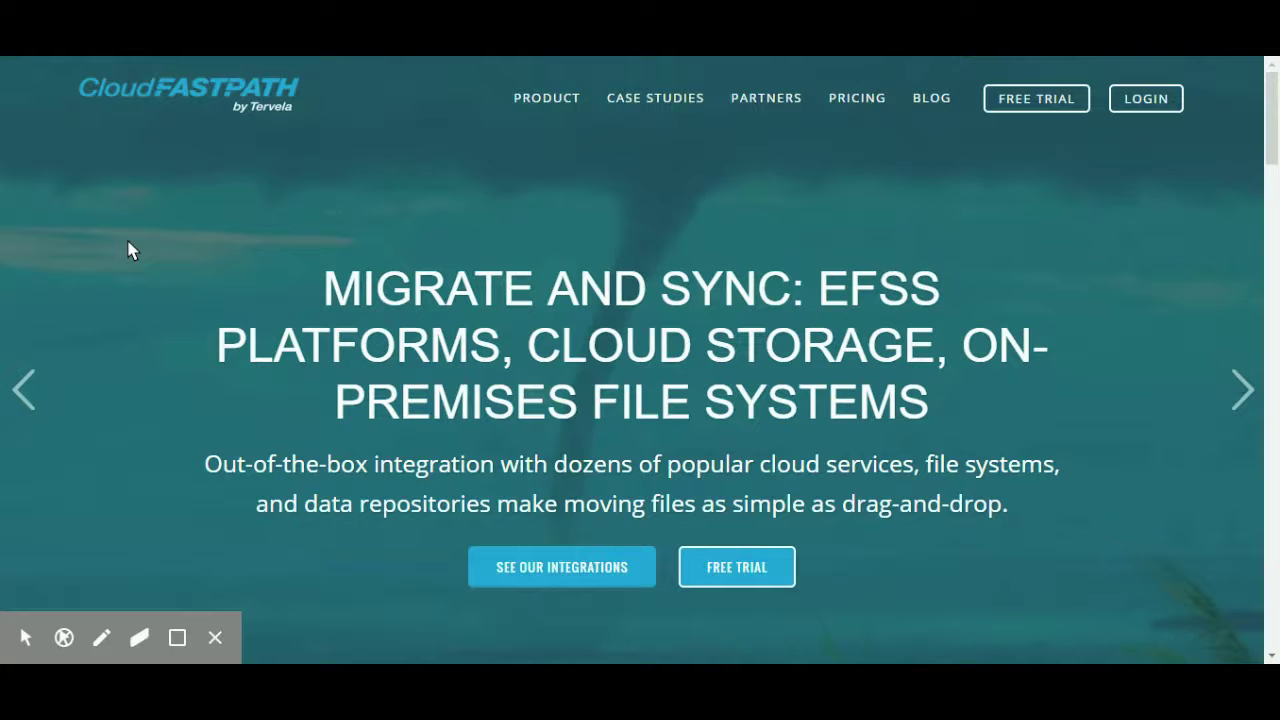
# Step: Log in to Cloud FastPath with the saved credentials to reach the jobs dashboard
pyautogui.click(1146, 99)
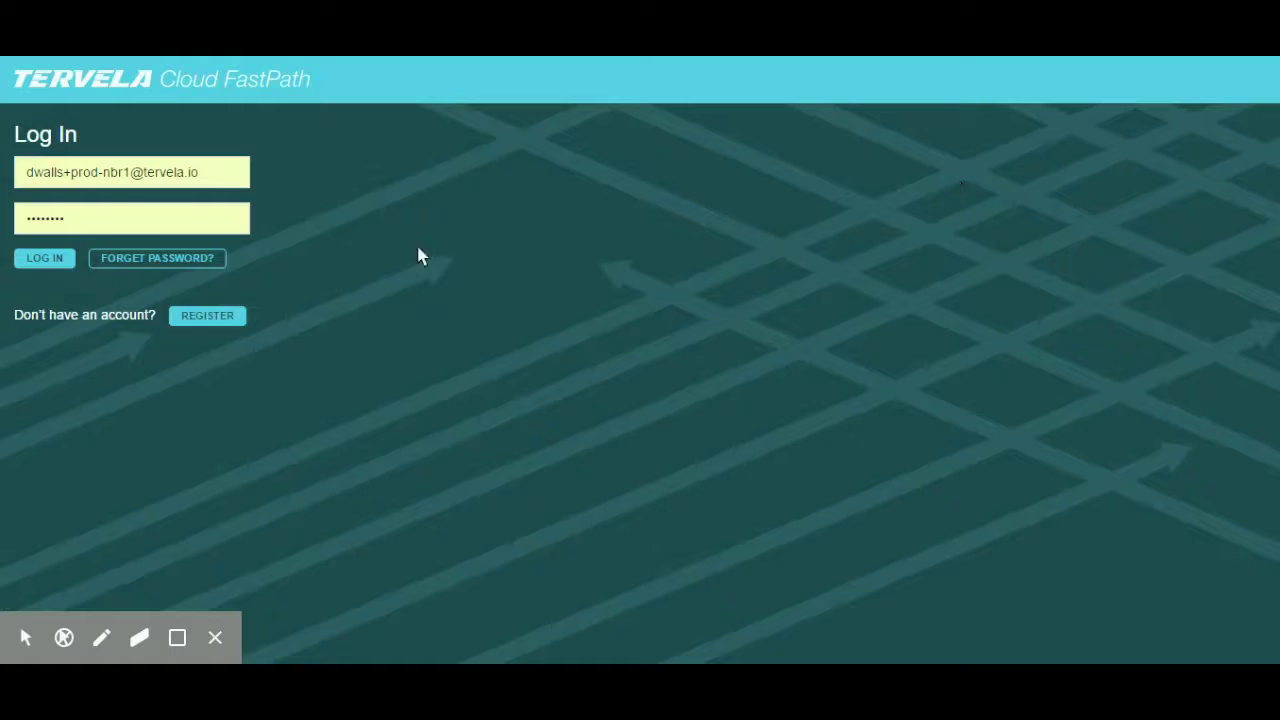
pyautogui.click(124, 172)
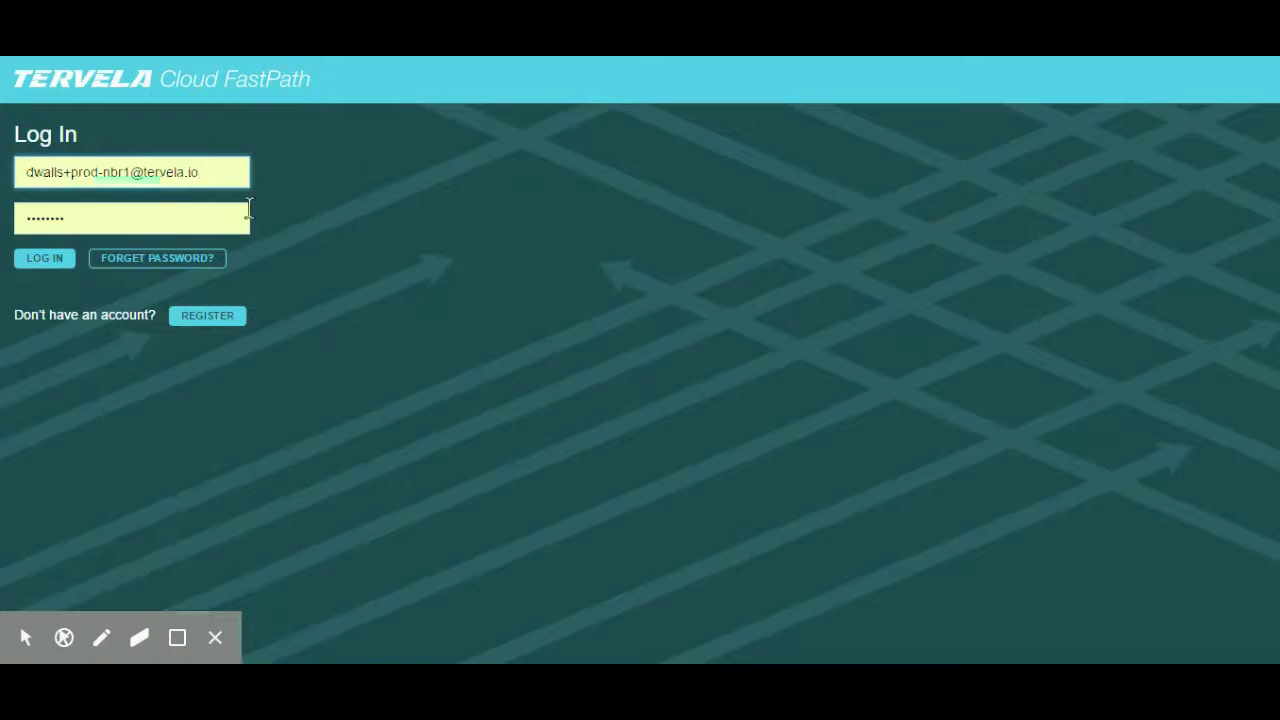
pyautogui.click(38, 264)
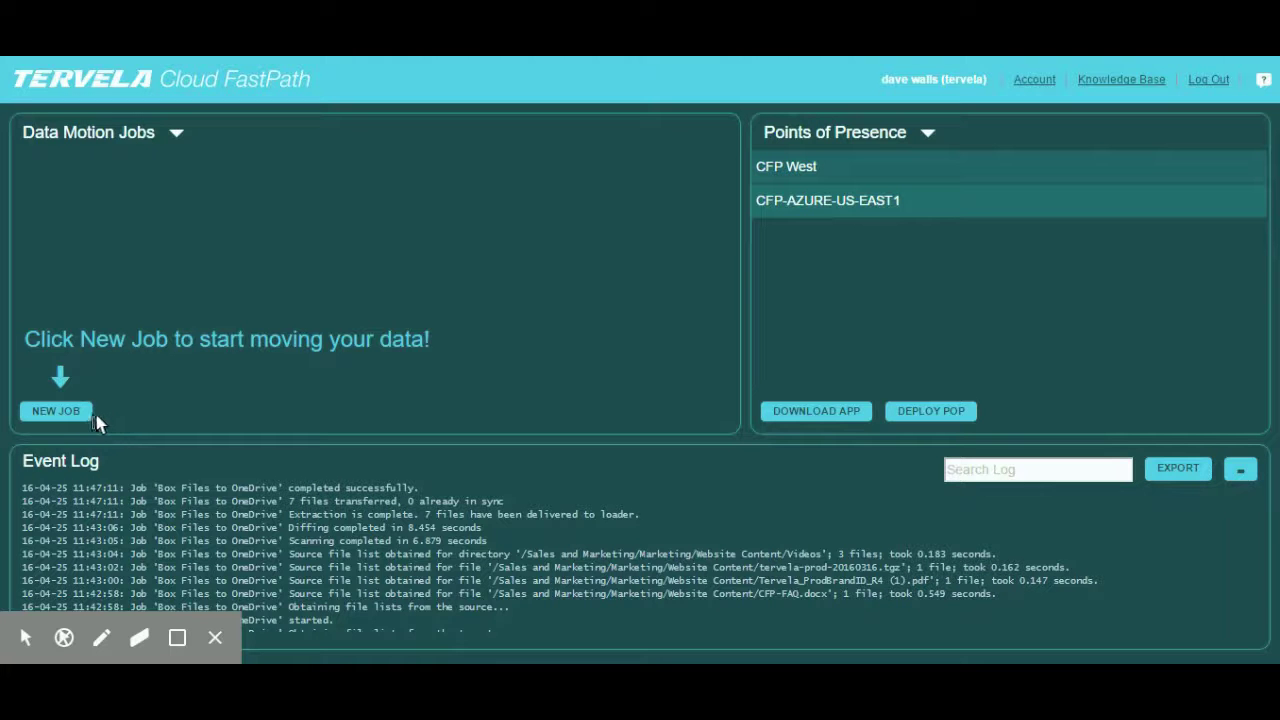
# Step: Create a new job named 'Box files to One Drive' and pick the OneDrive for Business system
pyautogui.click(70, 419)
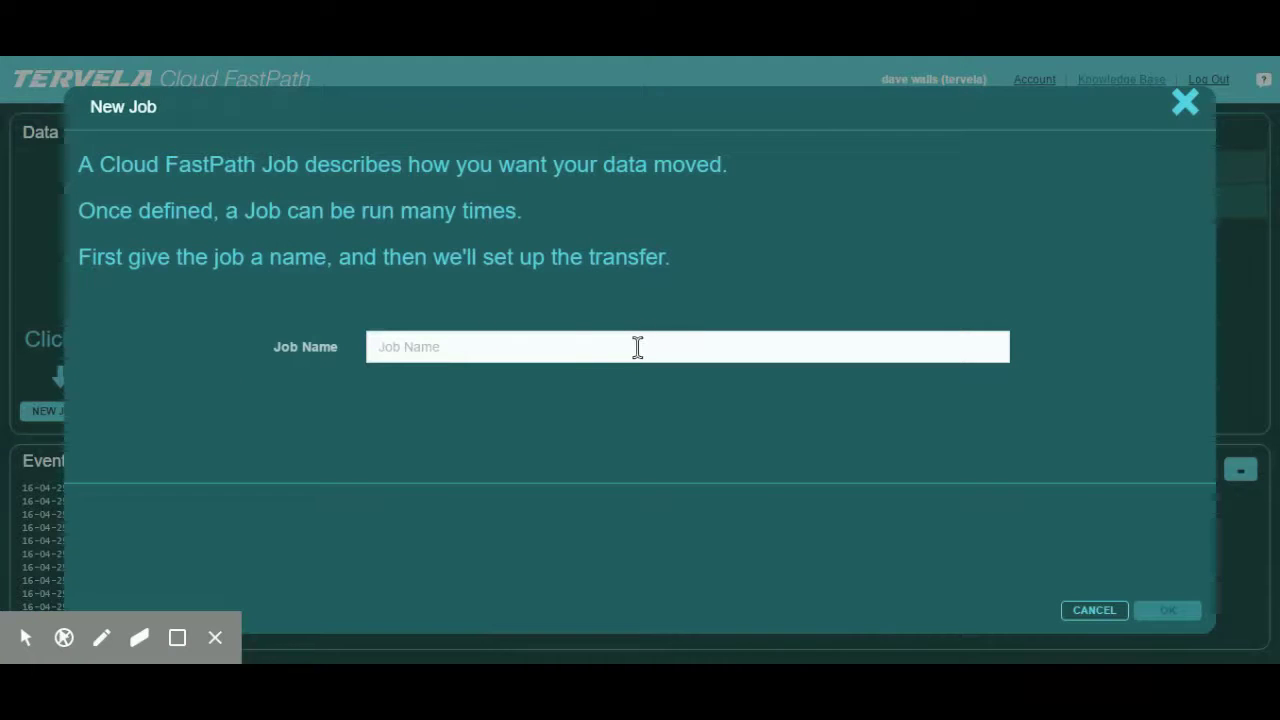
pyautogui.click(635, 349)
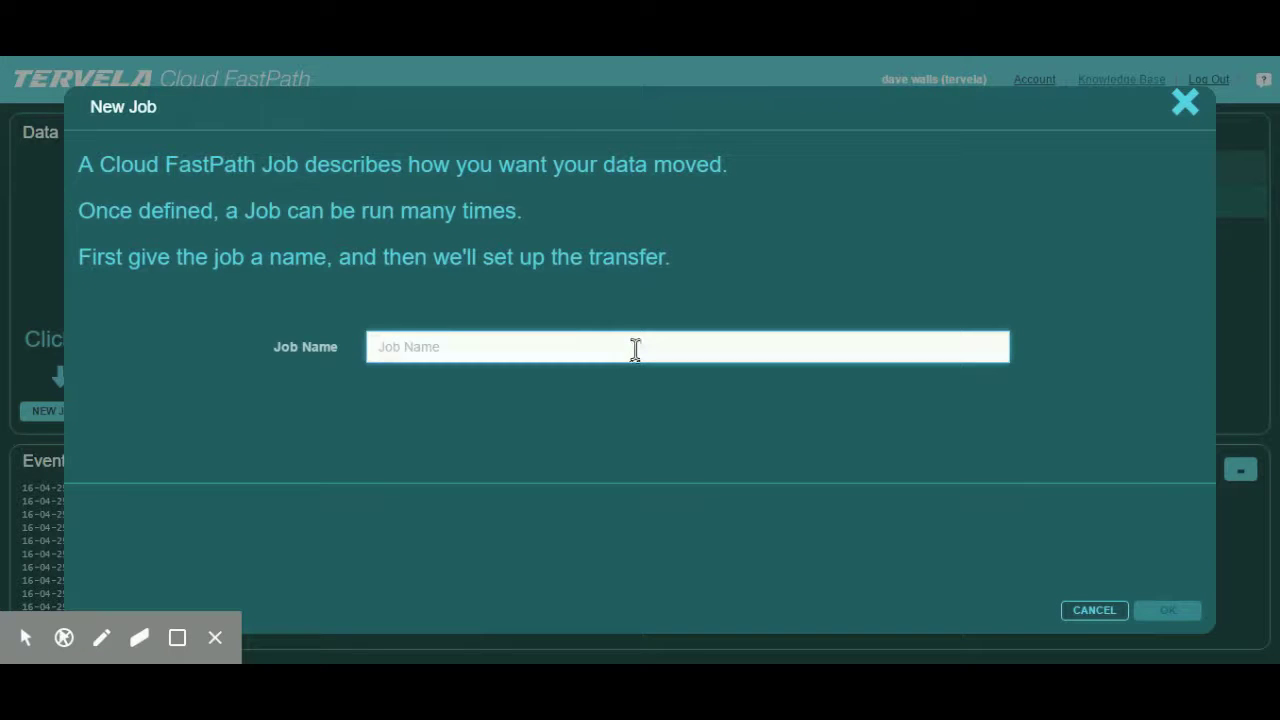
pyautogui.write('Box files')
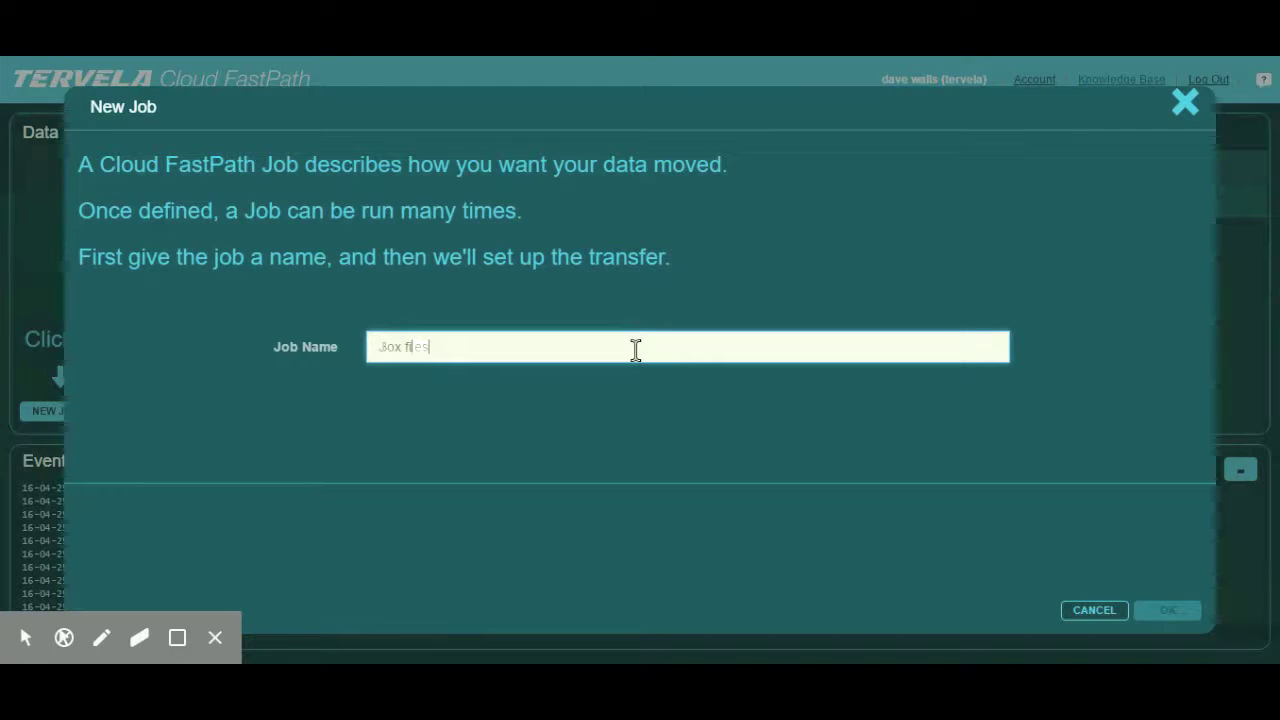
pyautogui.write(' to One Drive')
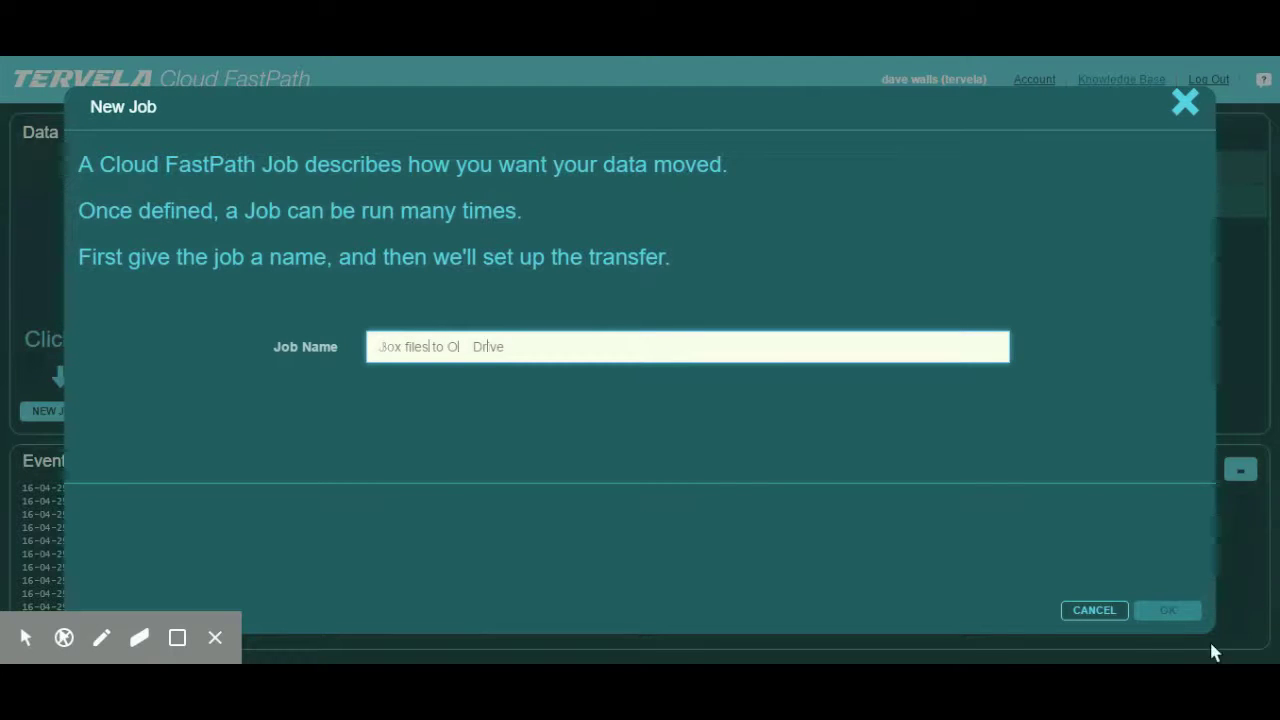
pyautogui.click(1165, 610)
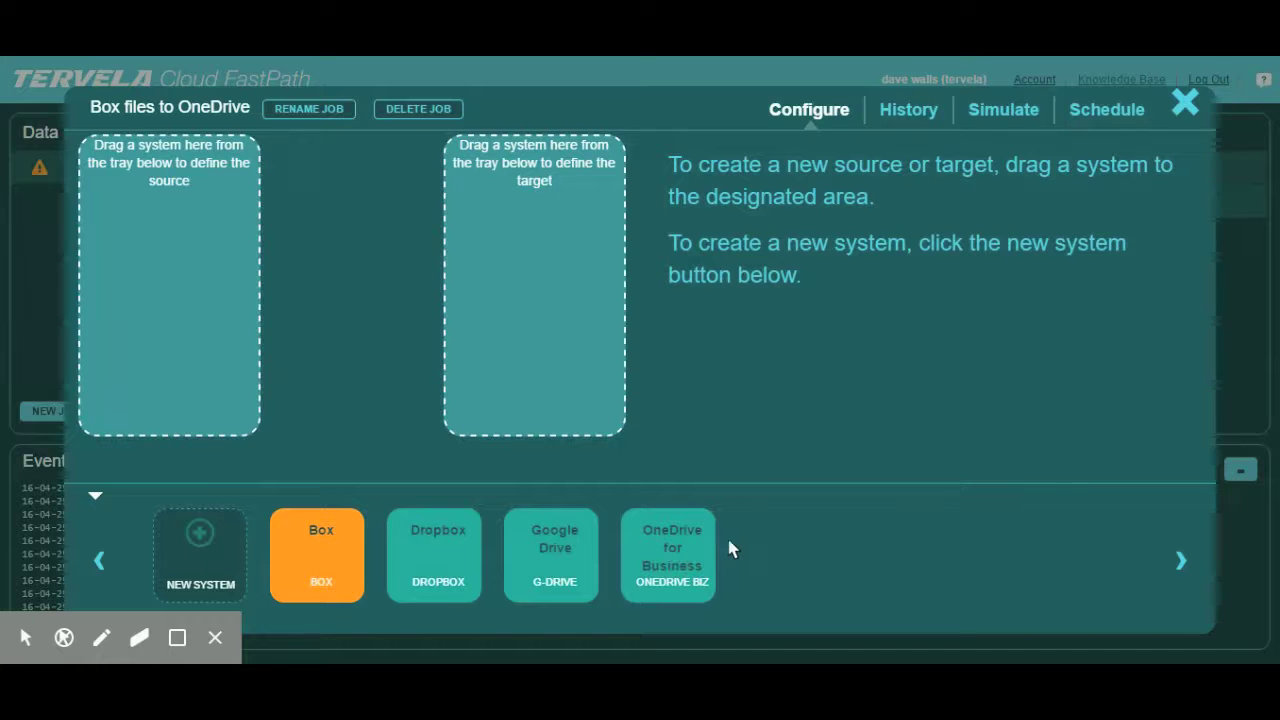
pyautogui.click(679, 567)
# Step: Drag the OneDrive for Business tile into the job's target drop area
pyautogui.moveTo(679, 567); pyautogui.dragTo(549, 251)
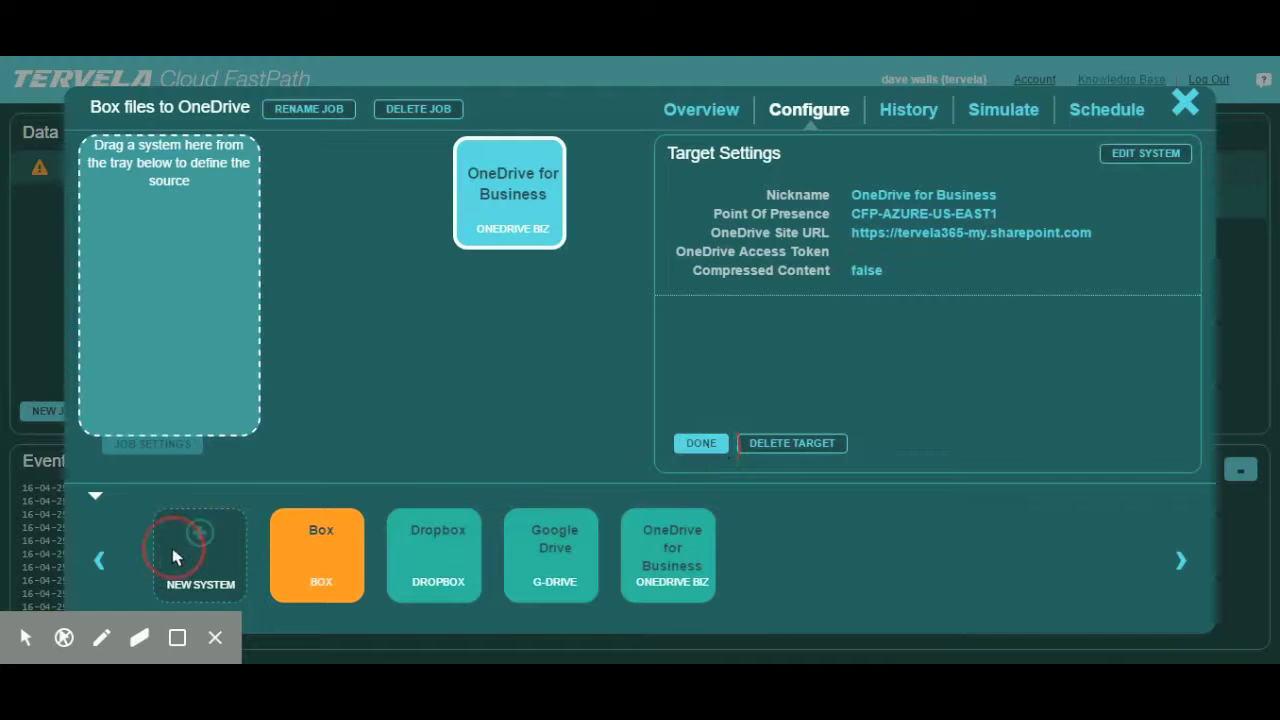
# Step: Add a Box-type system, keeping nickname Box (2) on CFP West, and start its Box login
pyautogui.click(335, 535)
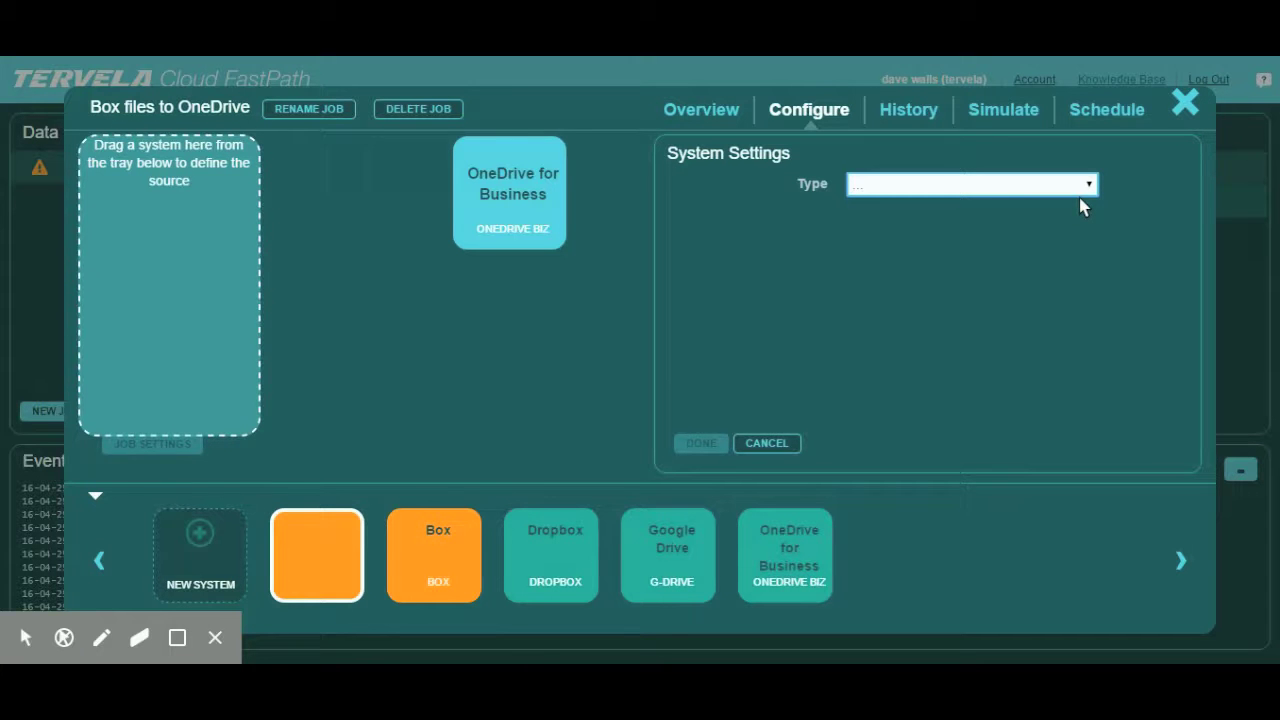
pyautogui.click(1006, 263)
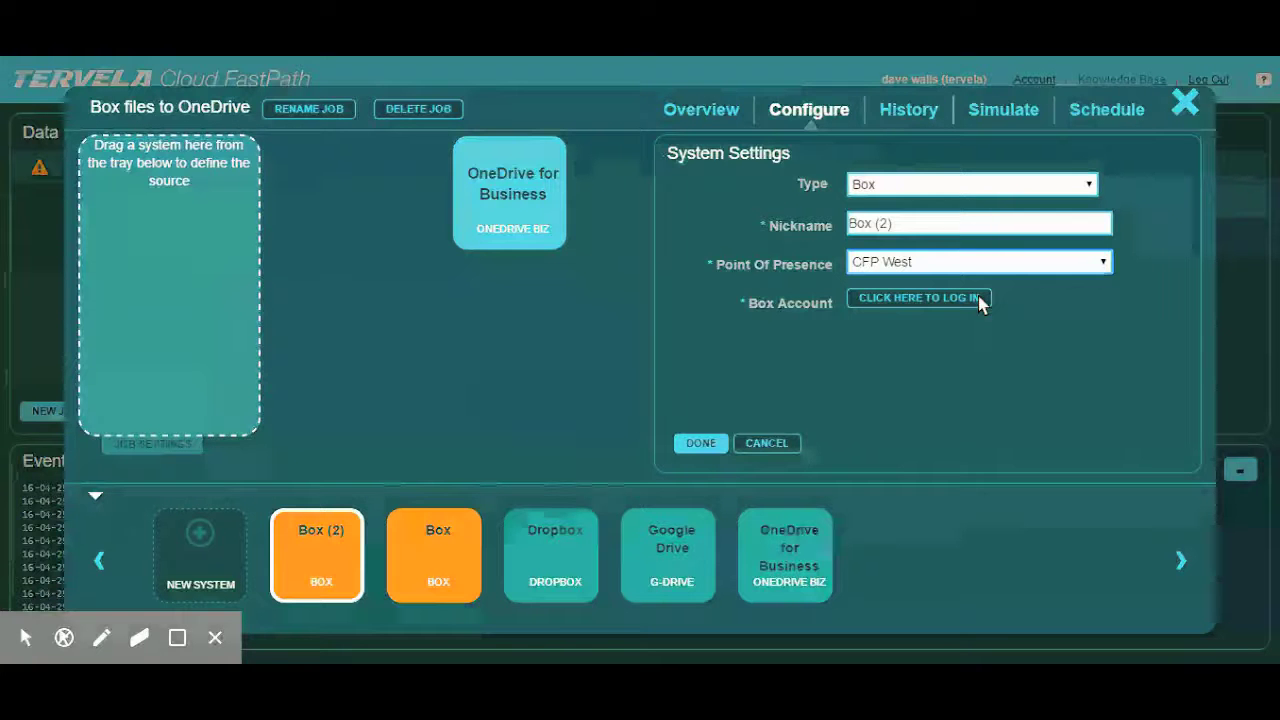
pyautogui.click(979, 300)
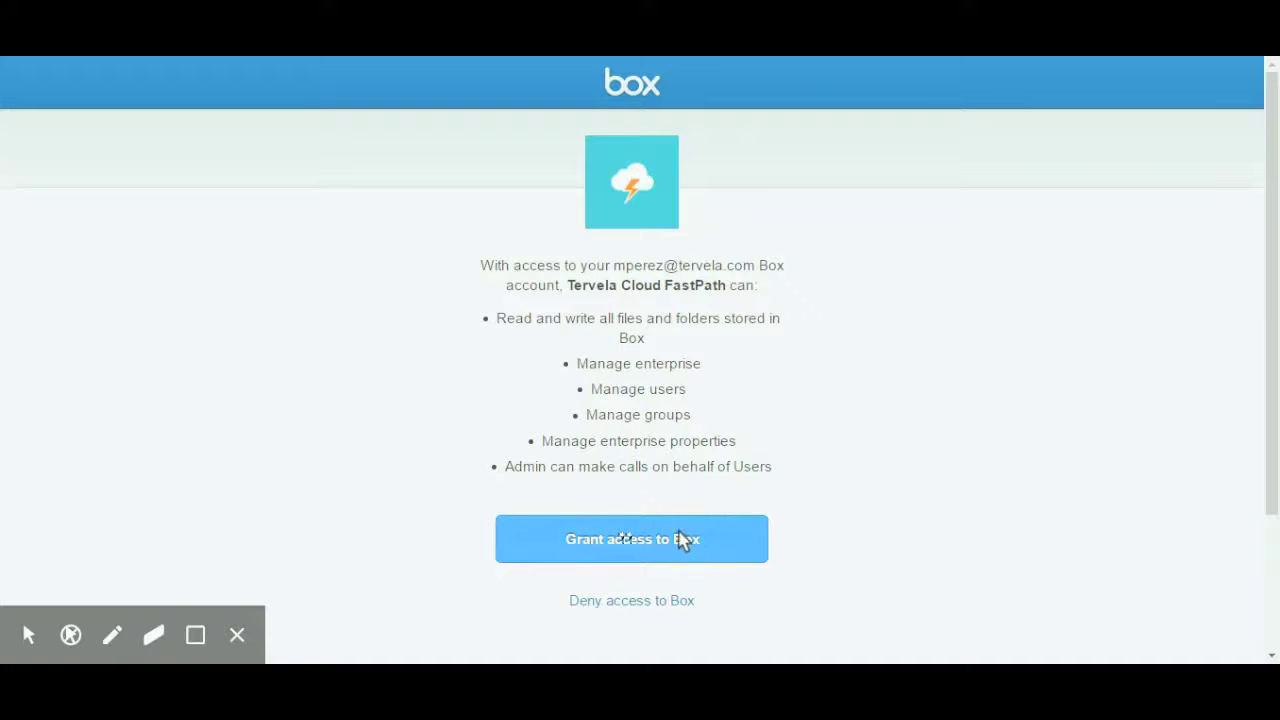
# Step: Grant Cloud FastPath access to the Box account and reopen the Box files to OneDrive job
pyautogui.click(735, 542)
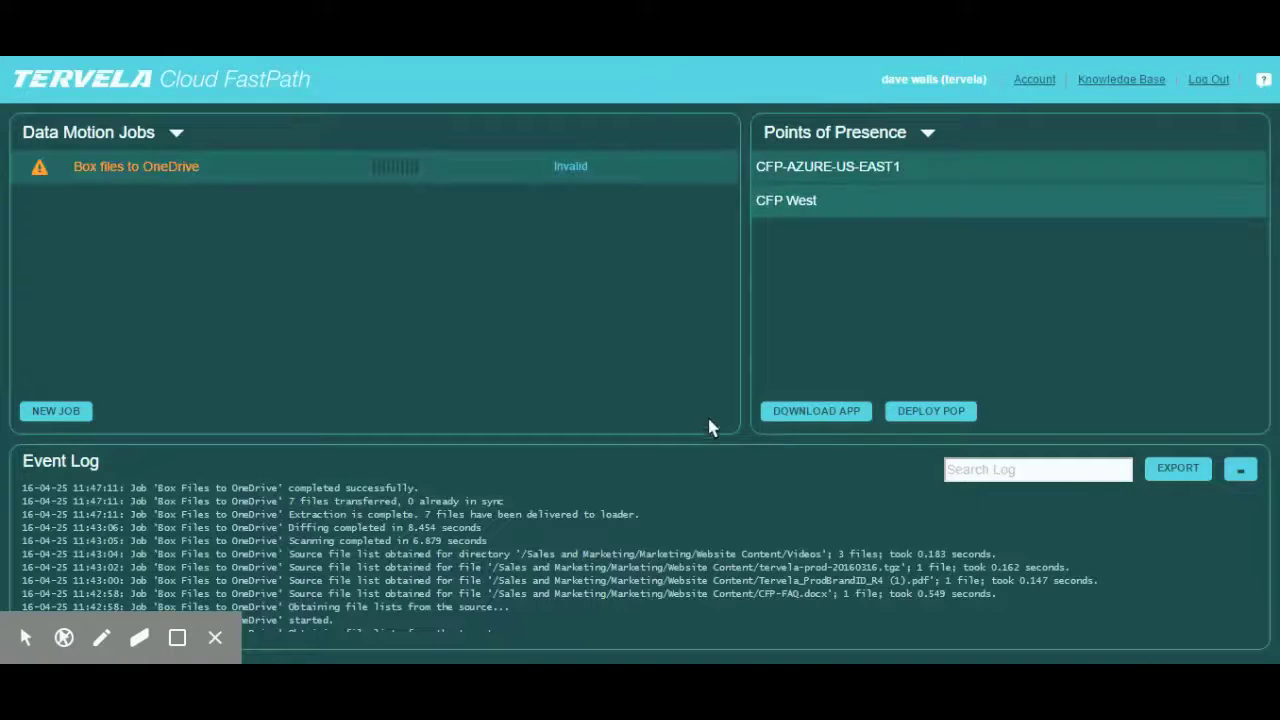
pyautogui.click(263, 172)
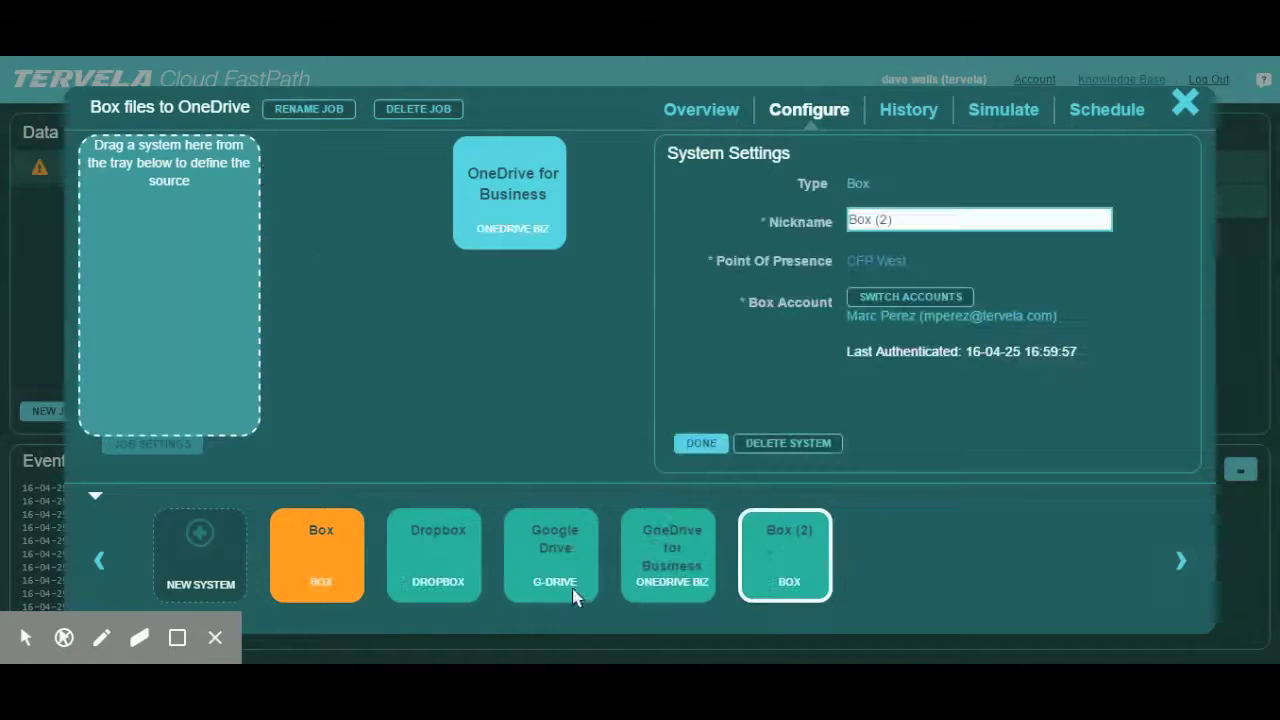
# Step: Drag the Box (2) system into the source drop zone, feeding the OneDrive for Business target
pyautogui.click(790, 556)
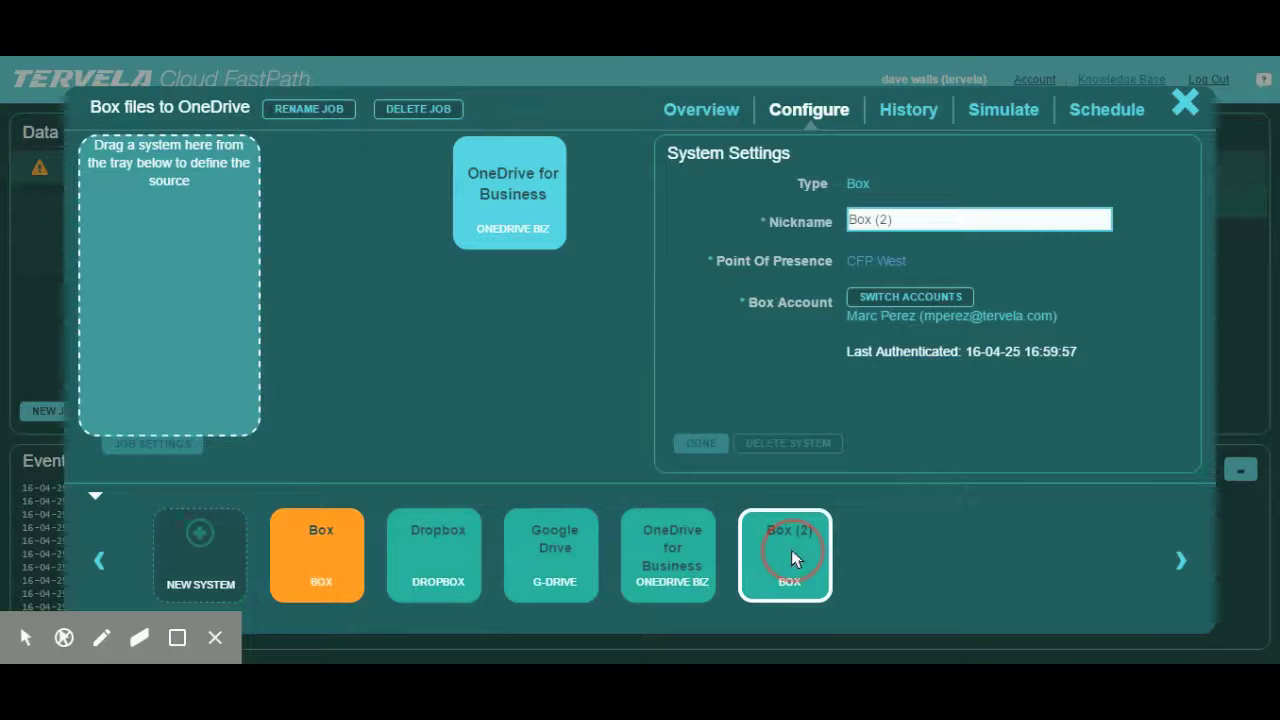
pyautogui.moveTo(789, 557); pyautogui.dragTo(163, 209)
pyautogui.click(893, 512)
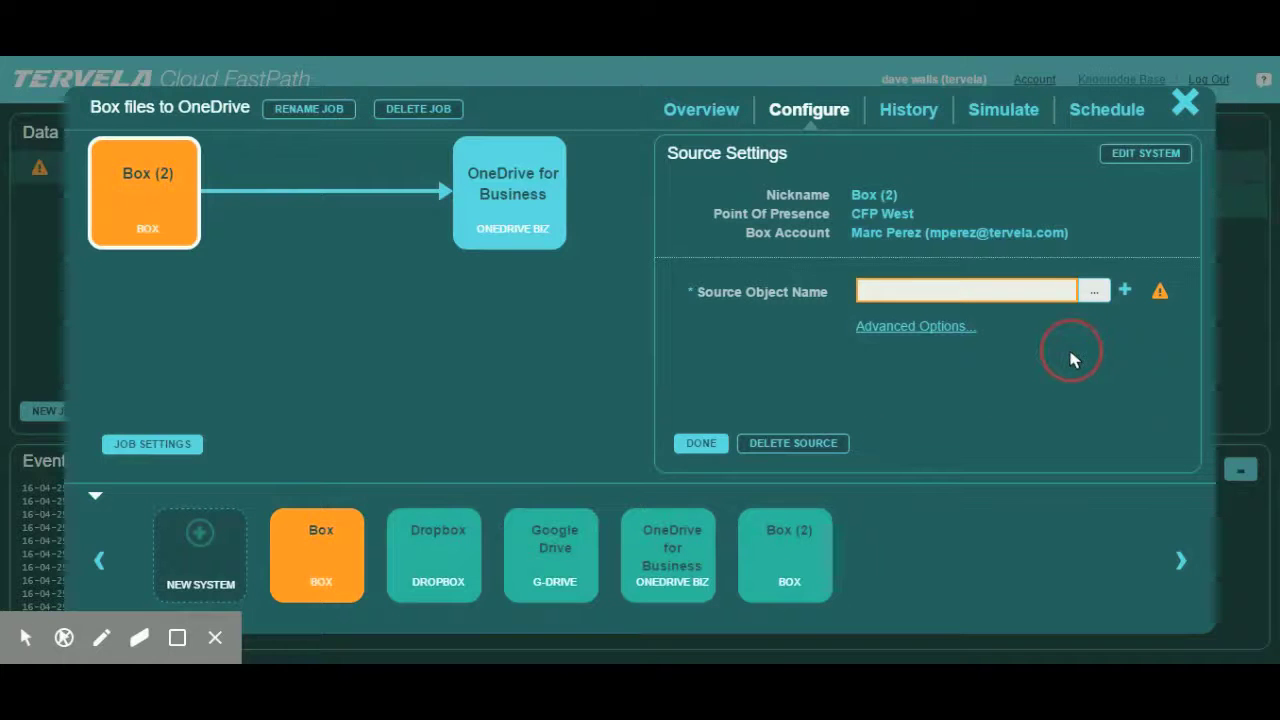
# Step: Choose the three Marketing > Website Content files plus Videos as the Box source, then close setup
pyautogui.click(1094, 293)
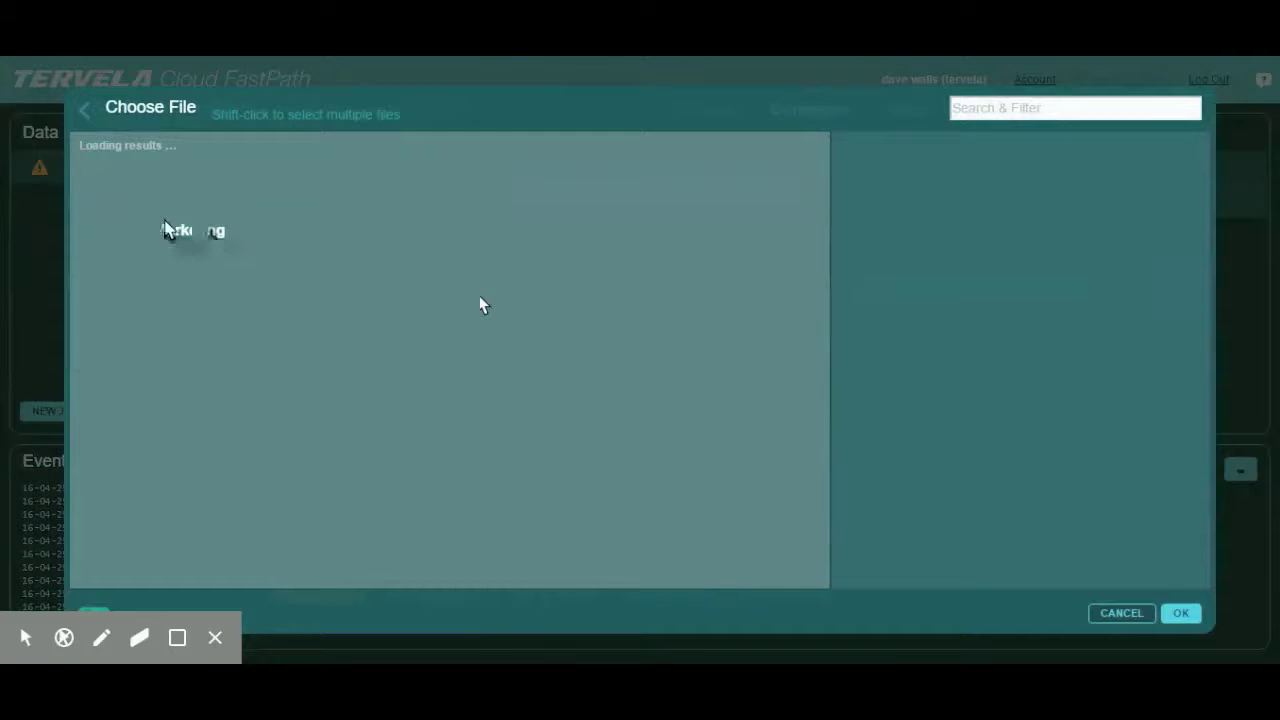
pyautogui.click(163, 232)
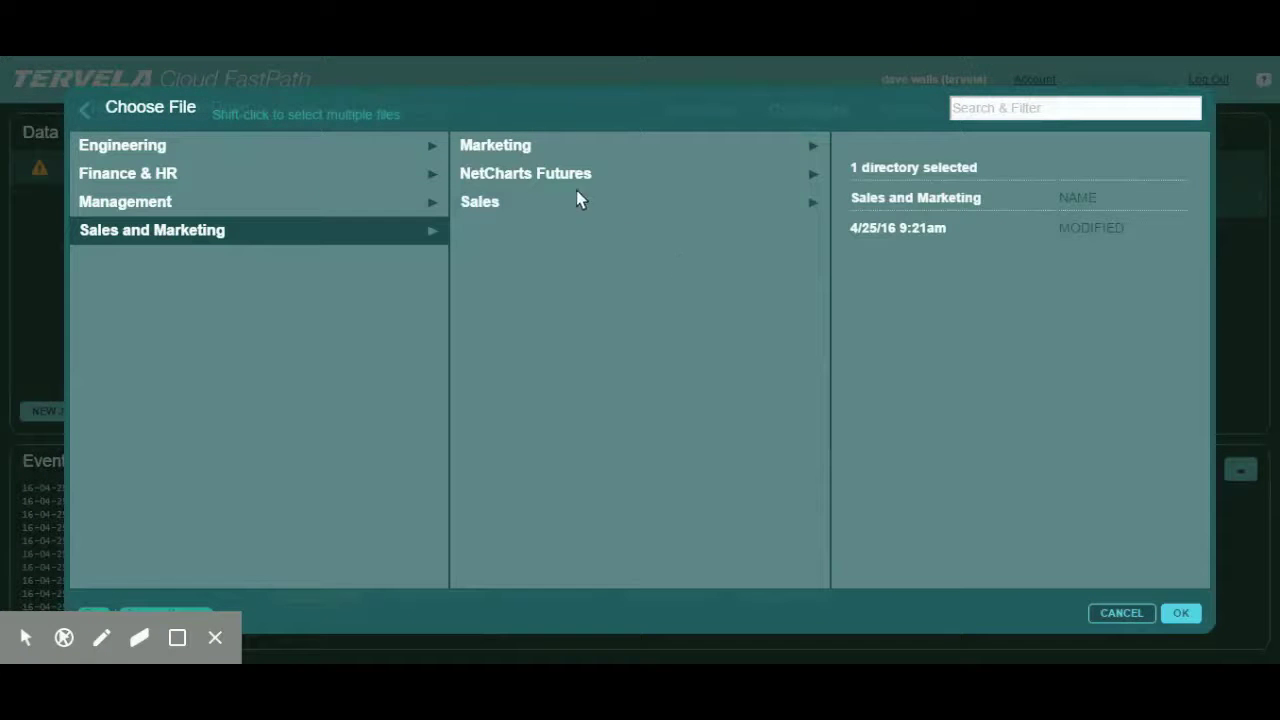
pyautogui.click(499, 147)
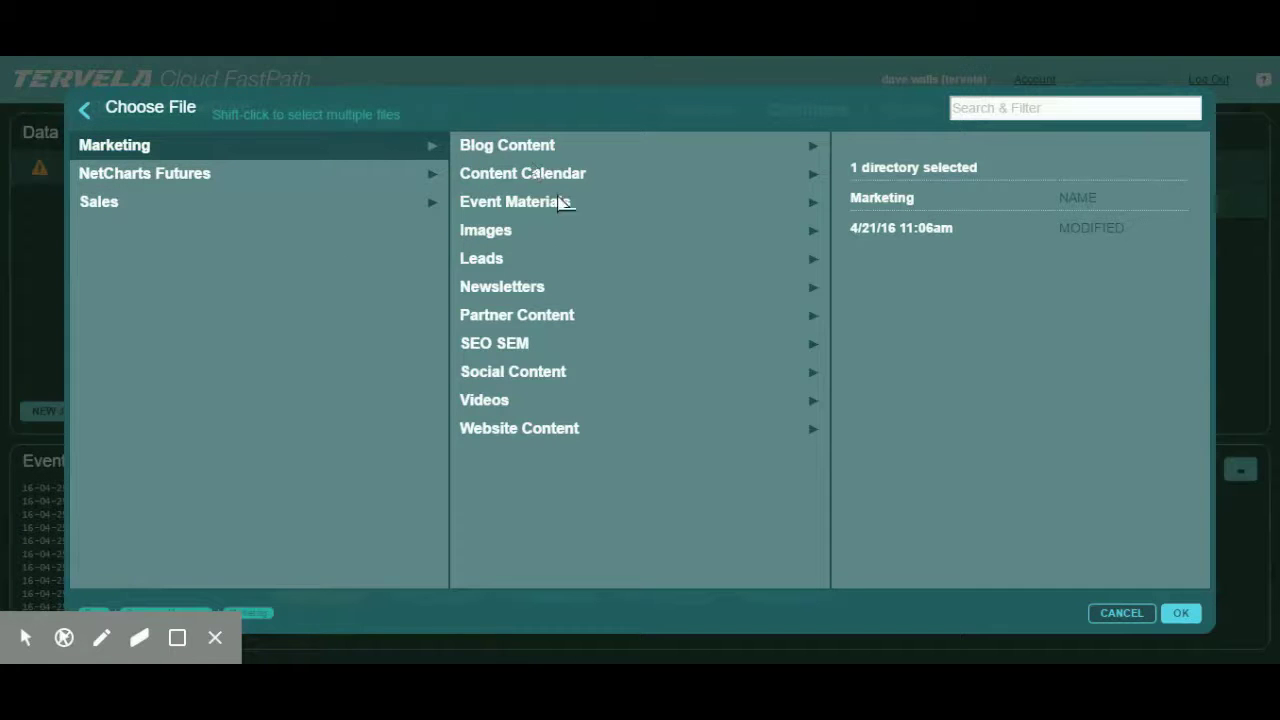
pyautogui.keyDown('shift'); pyautogui.click(538, 172); pyautogui.keyUp('shift')
pyautogui.keyDown('shift'); pyautogui.click(509, 215); pyautogui.keyUp('shift')
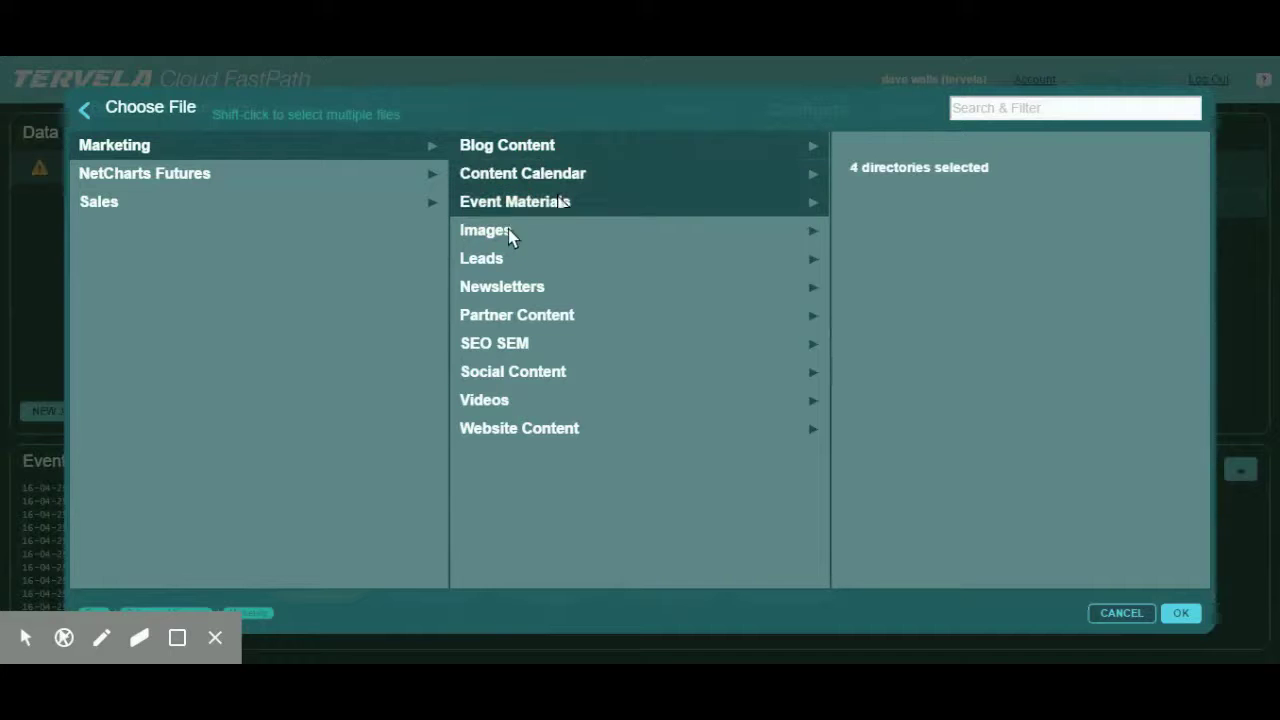
pyautogui.click(515, 375)
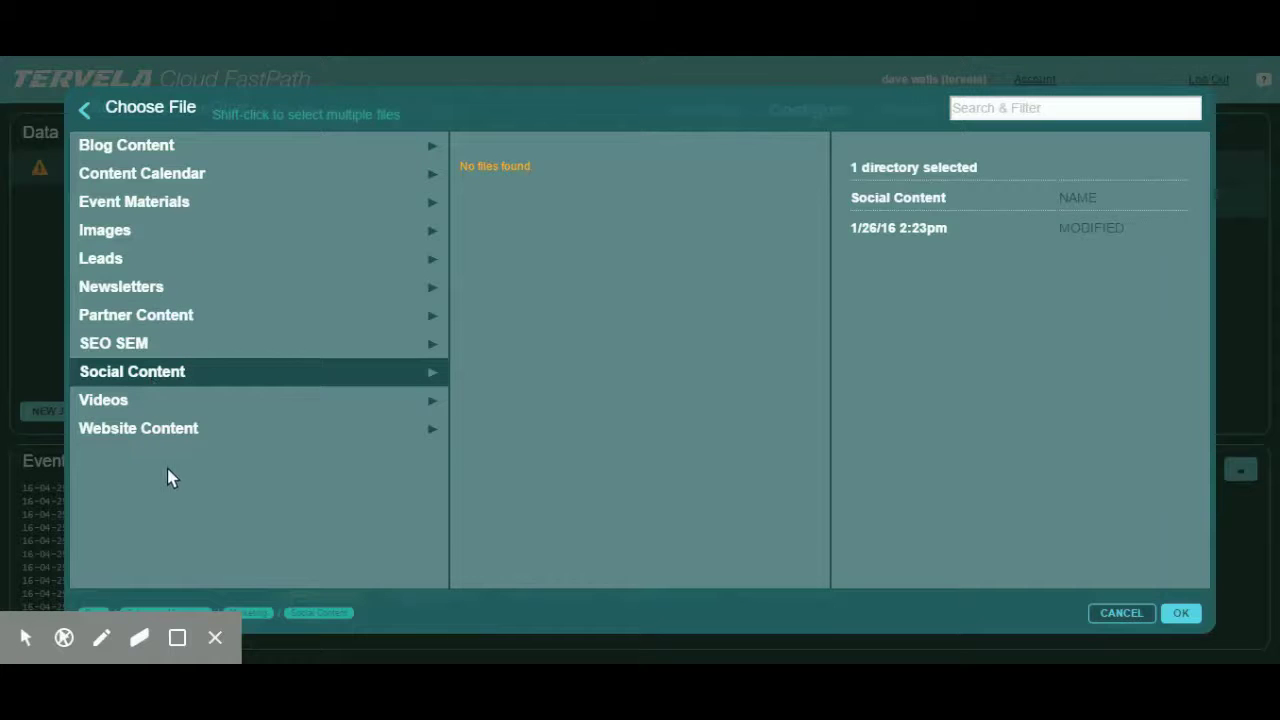
pyautogui.click(167, 429)
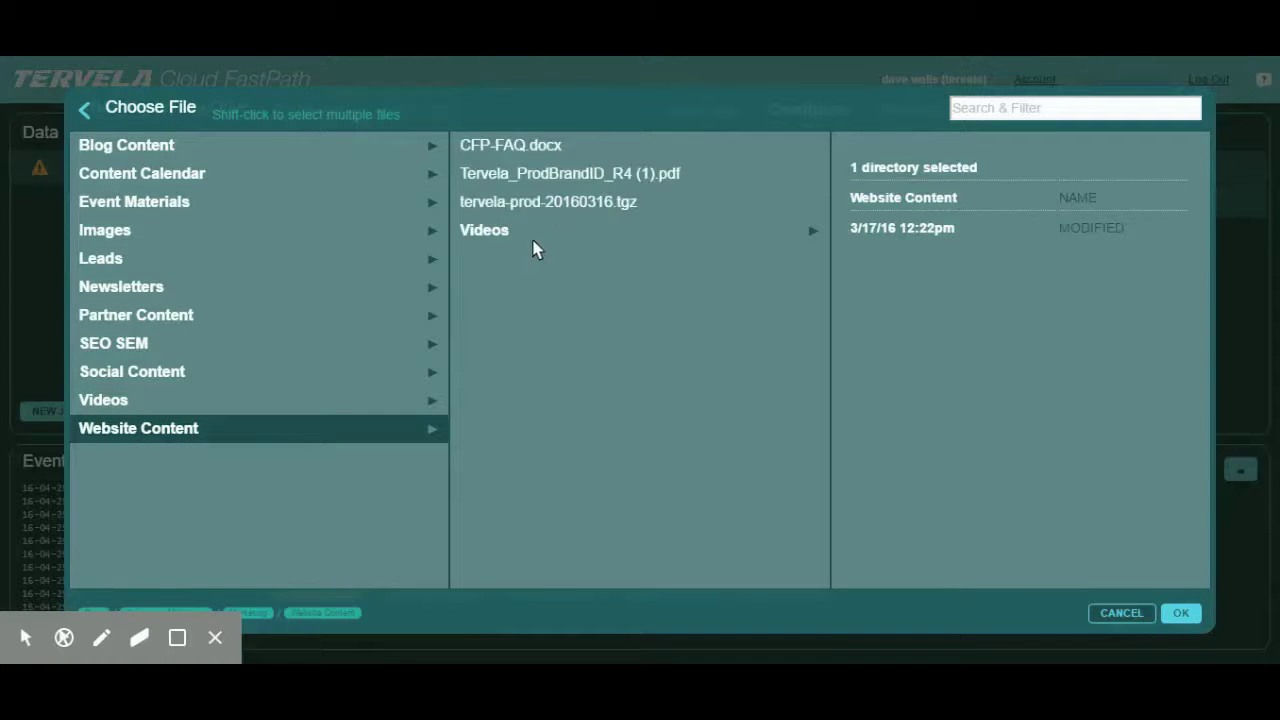
pyautogui.click(506, 238)
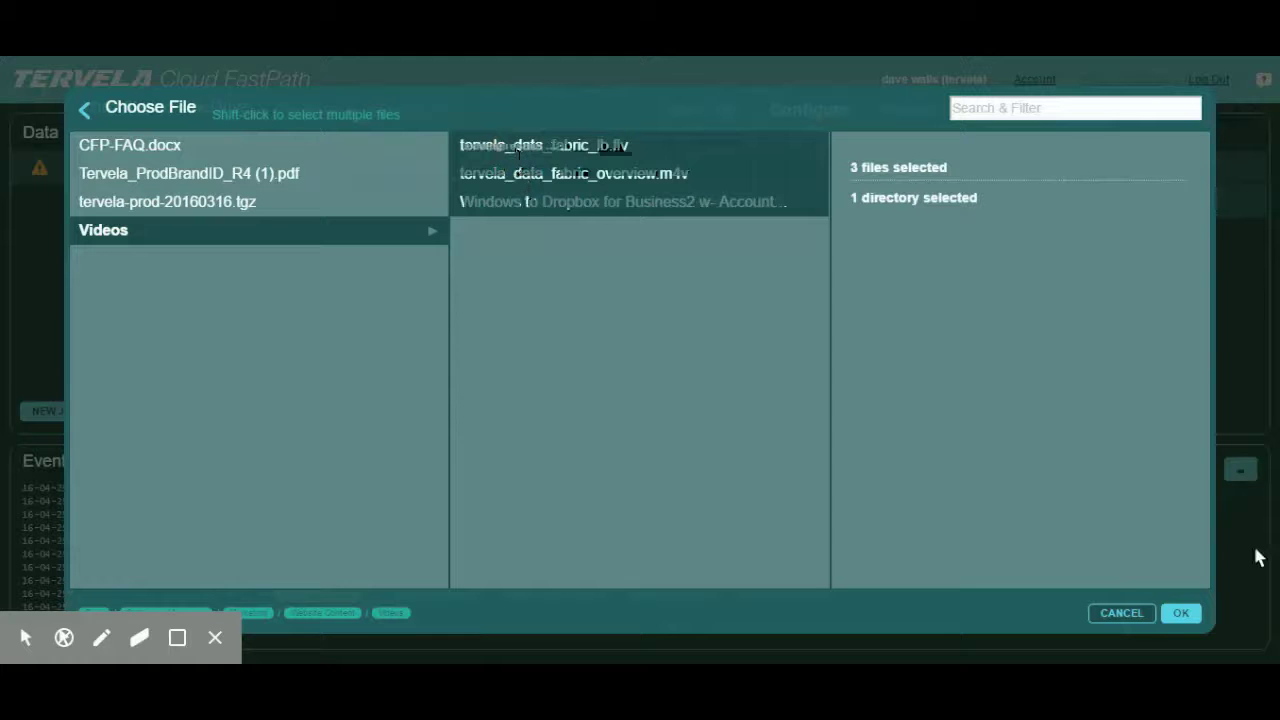
pyautogui.click(1182, 614)
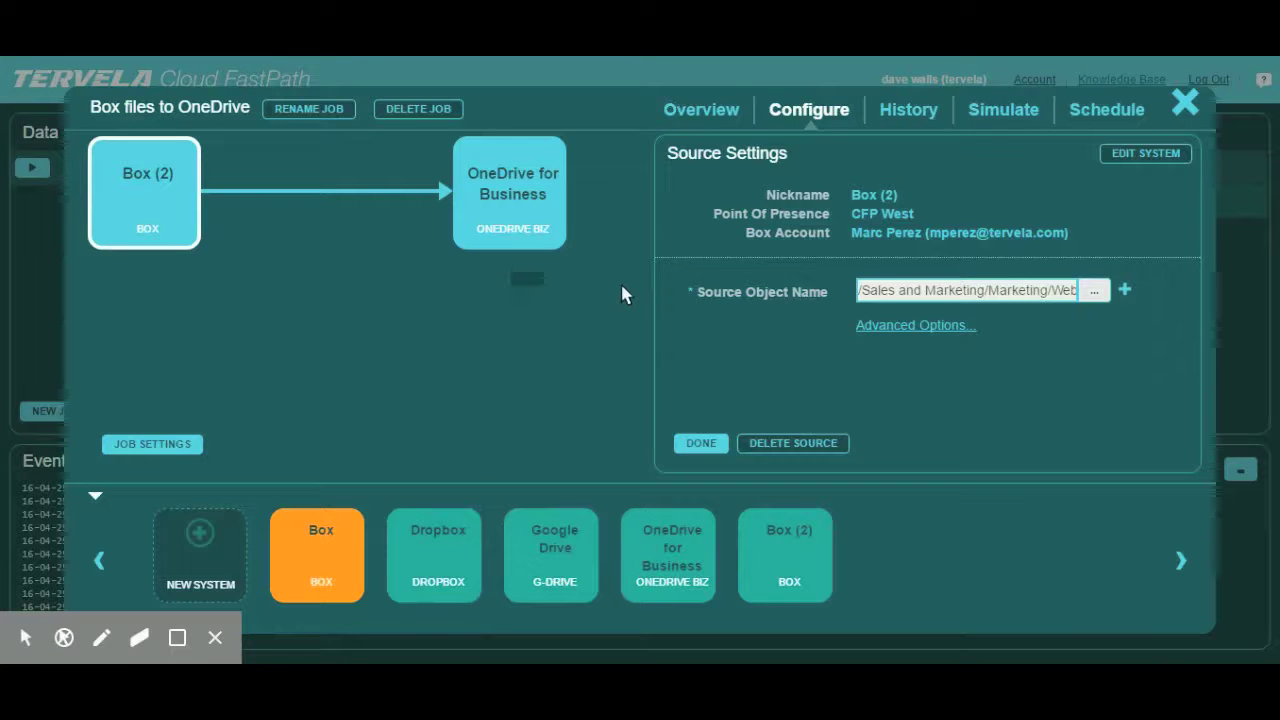
pyautogui.click(1183, 106)
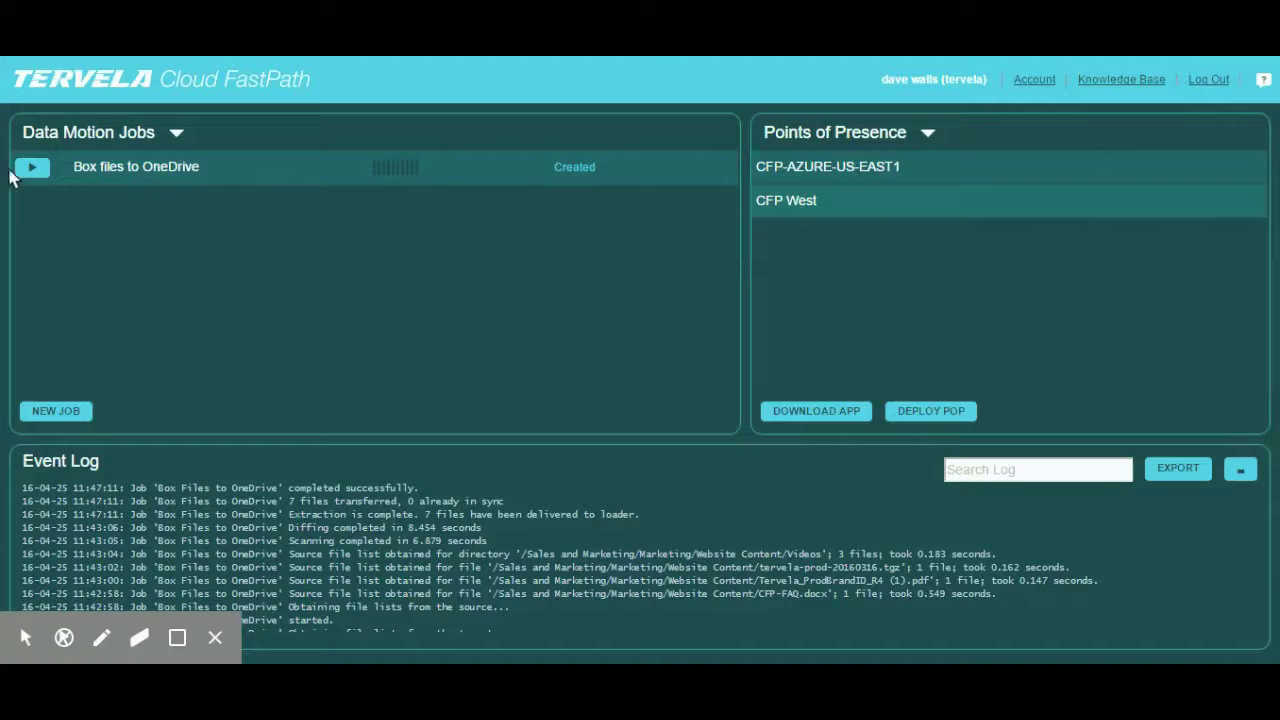
# Step: Open the Box files to OneDrive job's options menu and go to its Schedule page
pyautogui.click(33, 168)
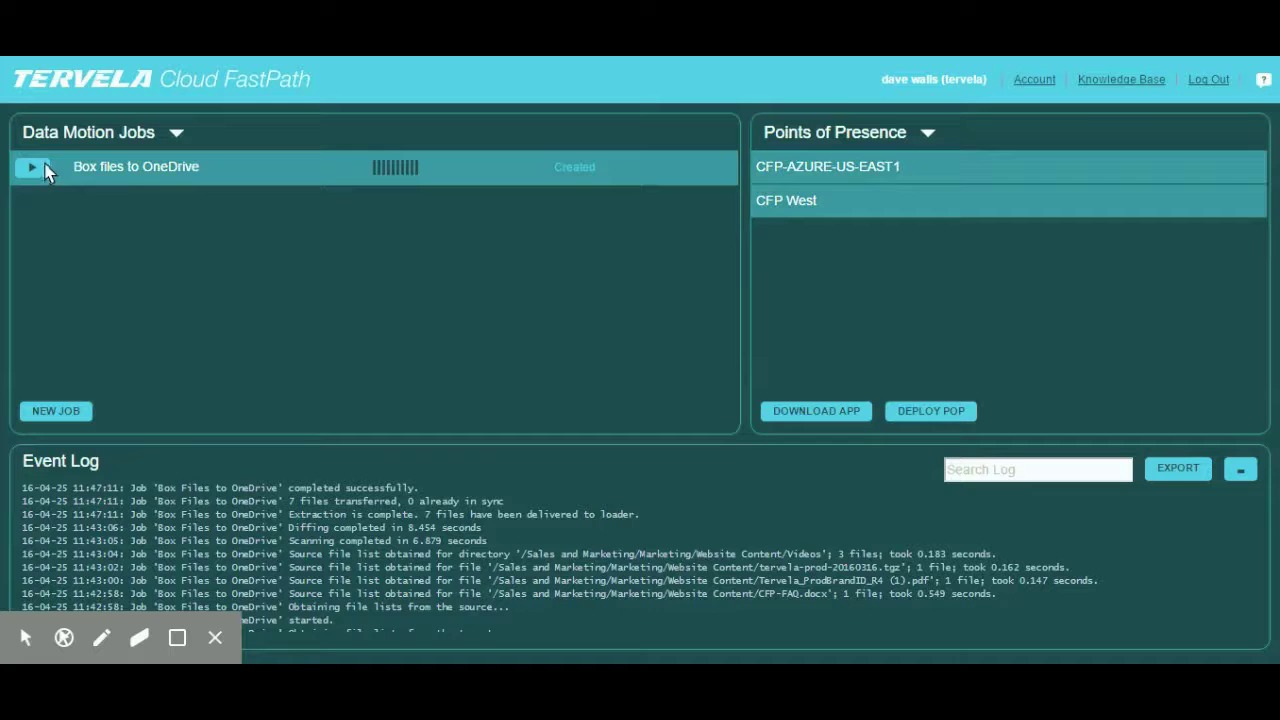
pyautogui.click(84, 178)
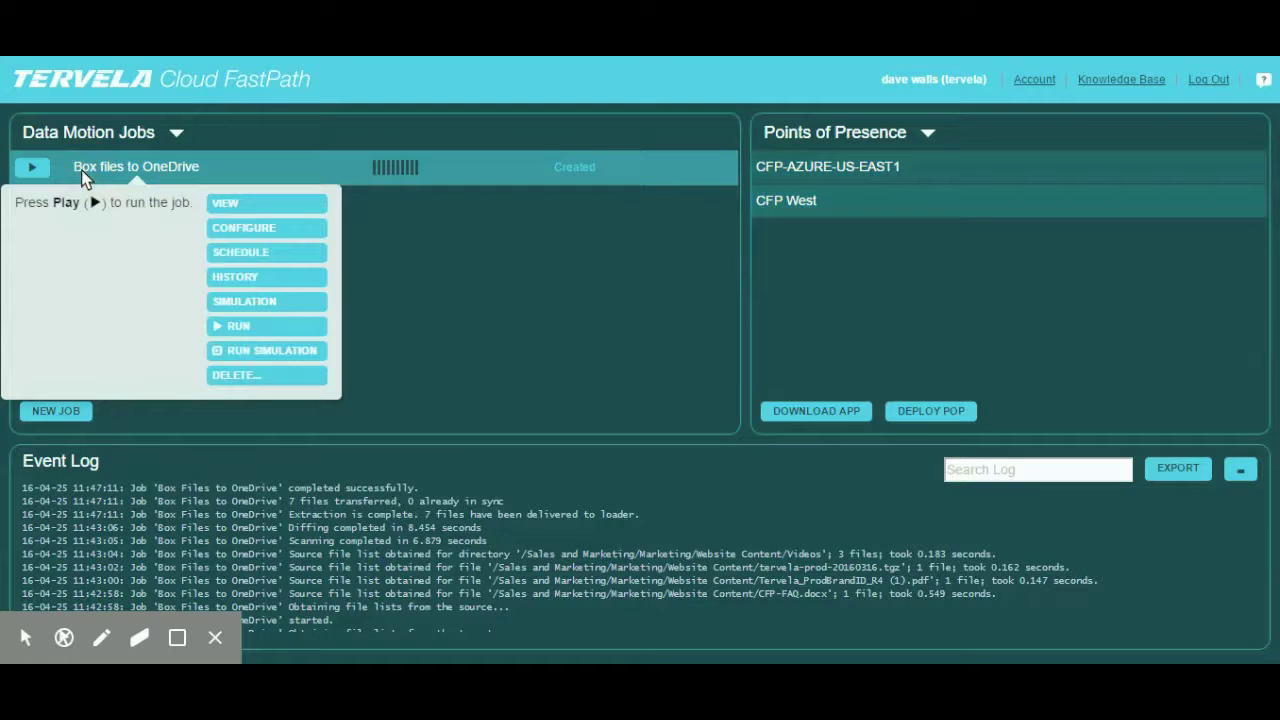
pyautogui.click(293, 259)
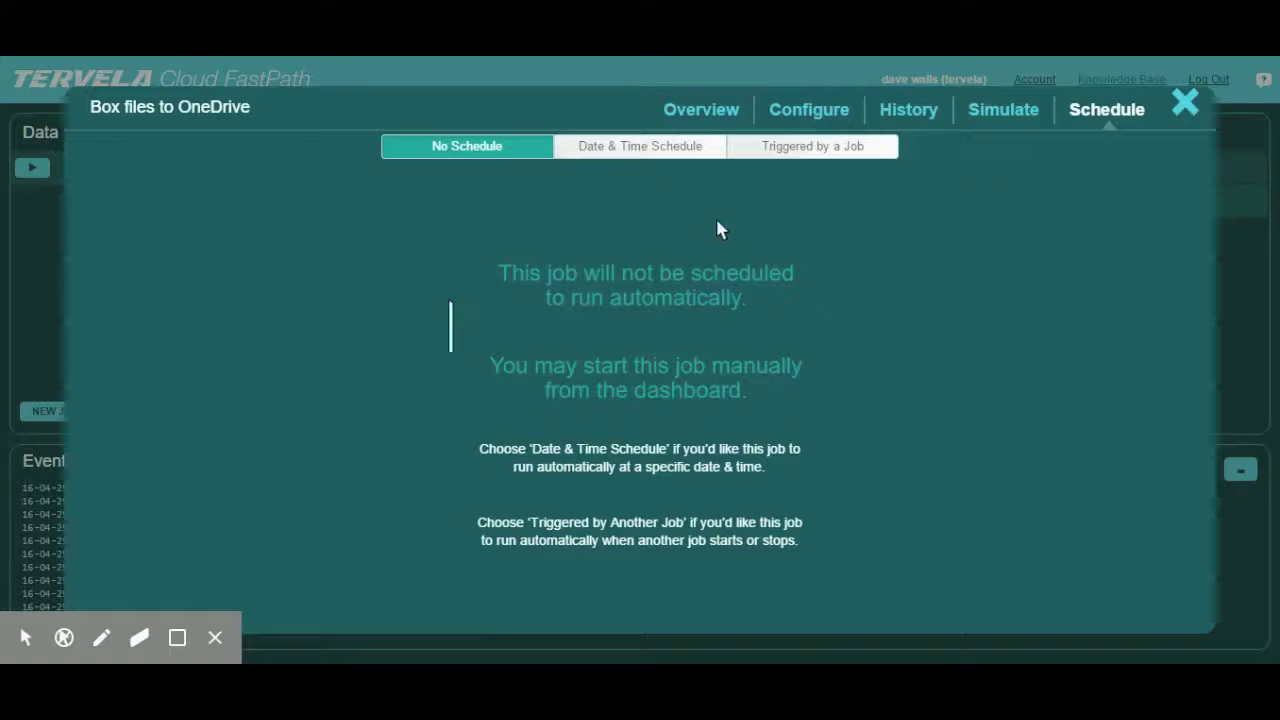
# Step: Switch the job to a Date & Time Schedule, closing the date picker without choosing a date
pyautogui.click(667, 152)
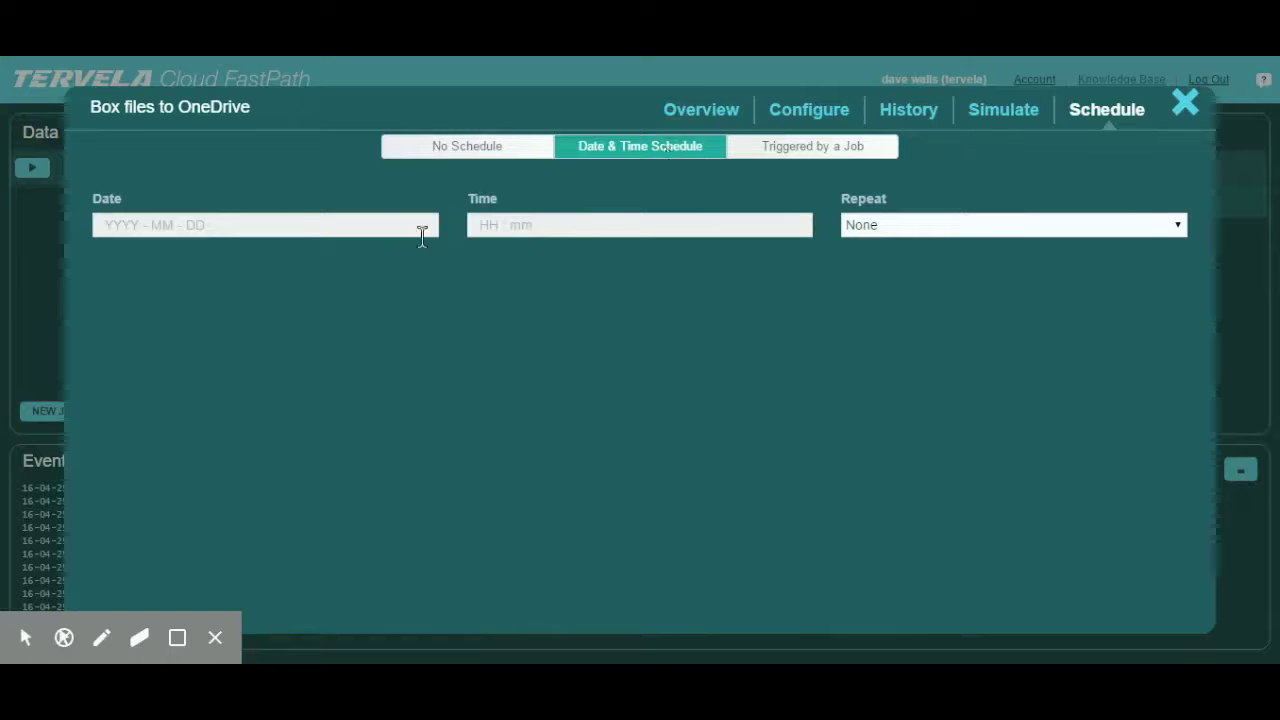
pyautogui.click(298, 222)
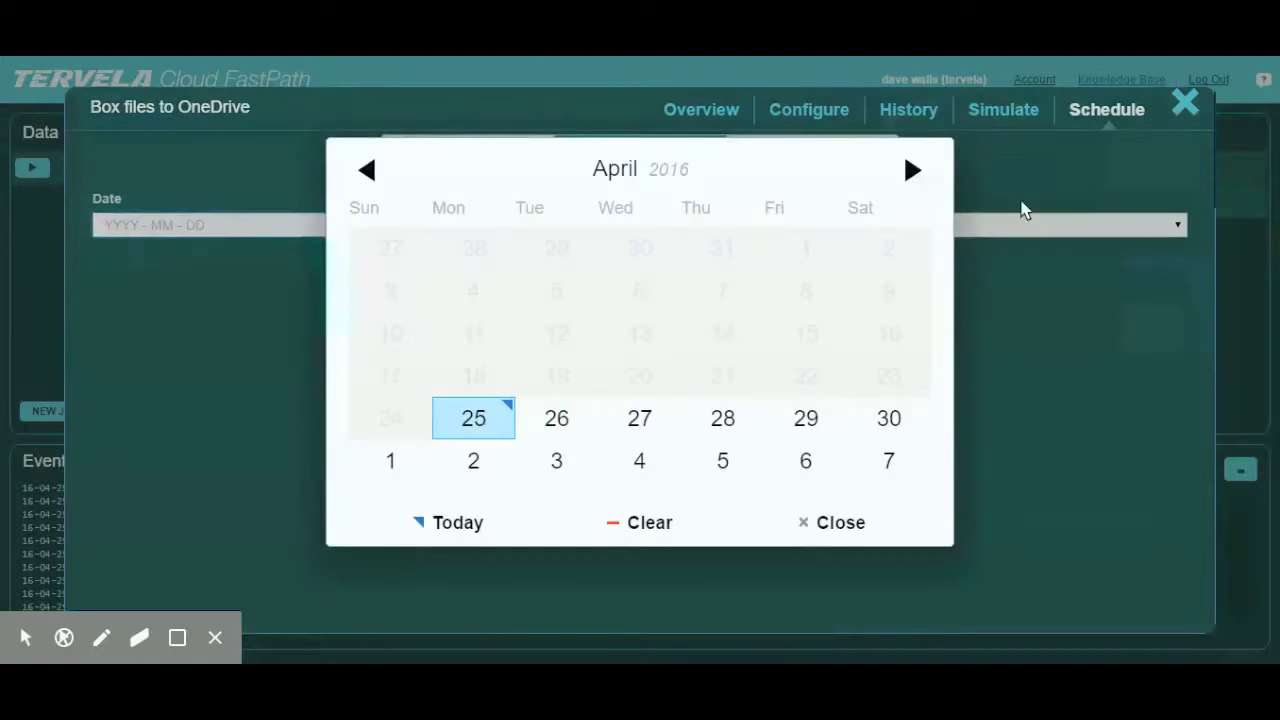
pyautogui.click(846, 524)
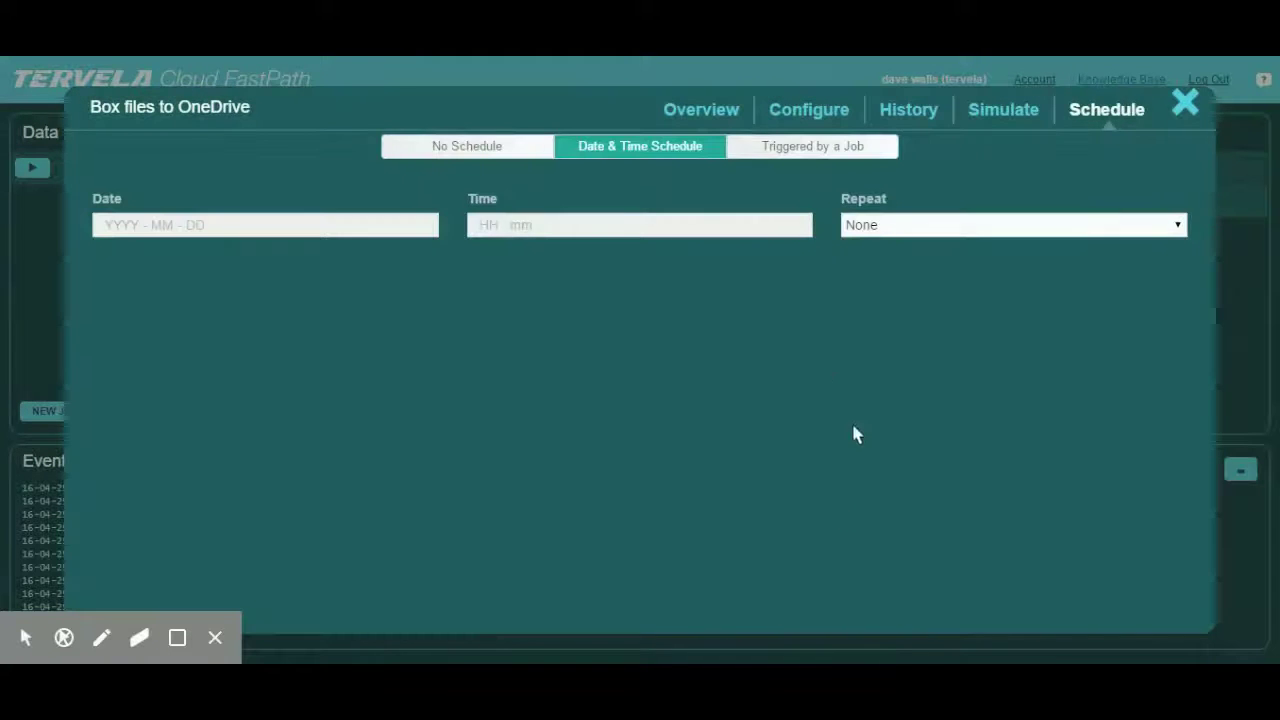
# Step: Close the schedule dialog, run the job, then view its live statistics and transfer history
pyautogui.click(826, 138)
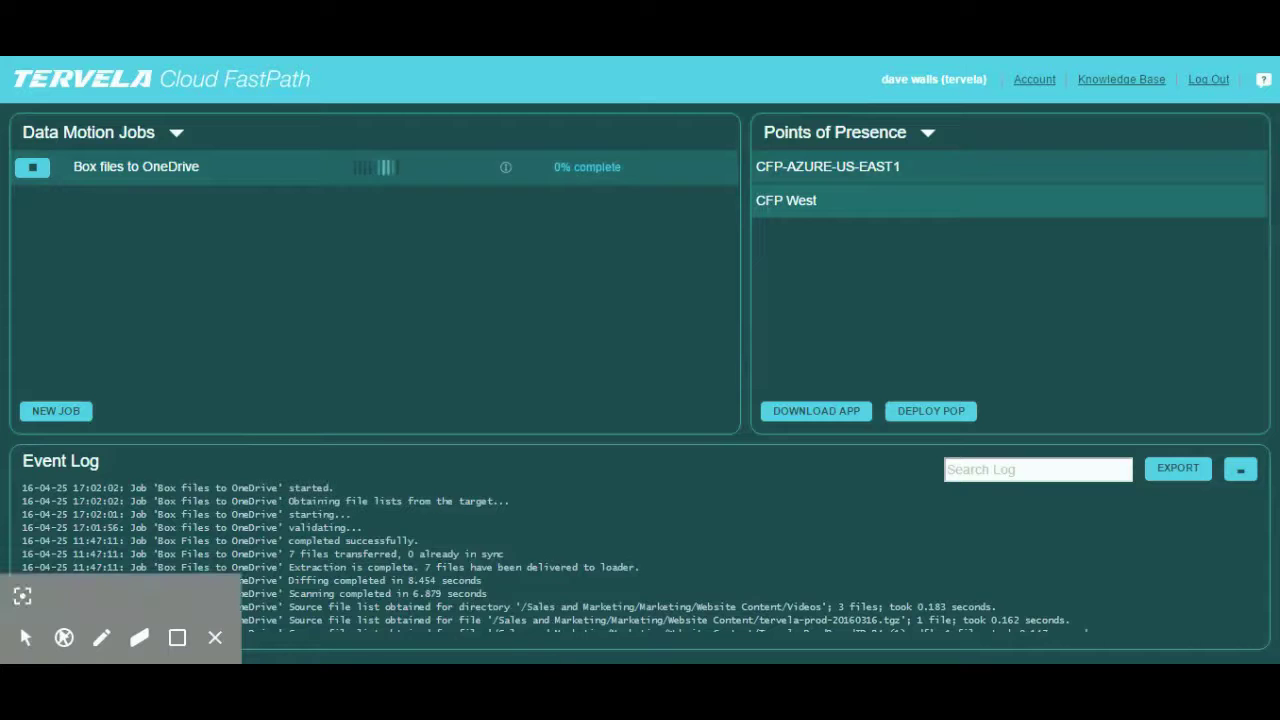
pyautogui.click(215, 638)
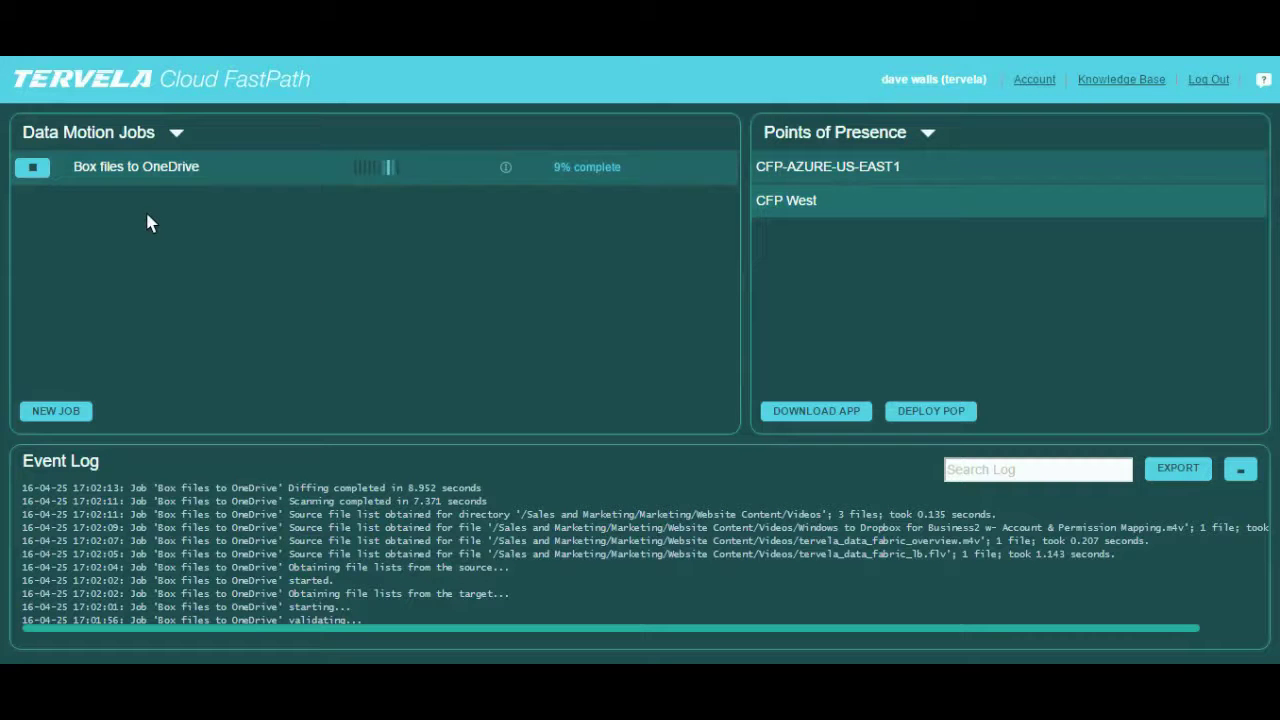
pyautogui.click(222, 180)
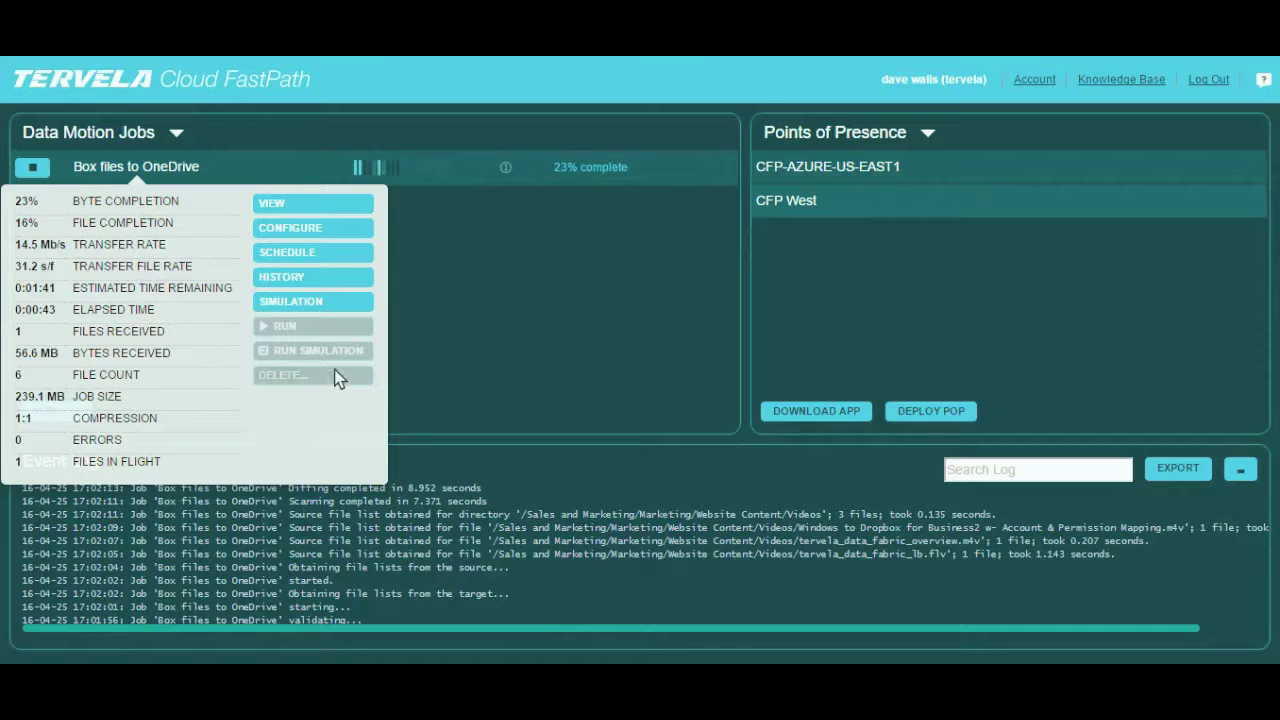
pyautogui.click(323, 283)
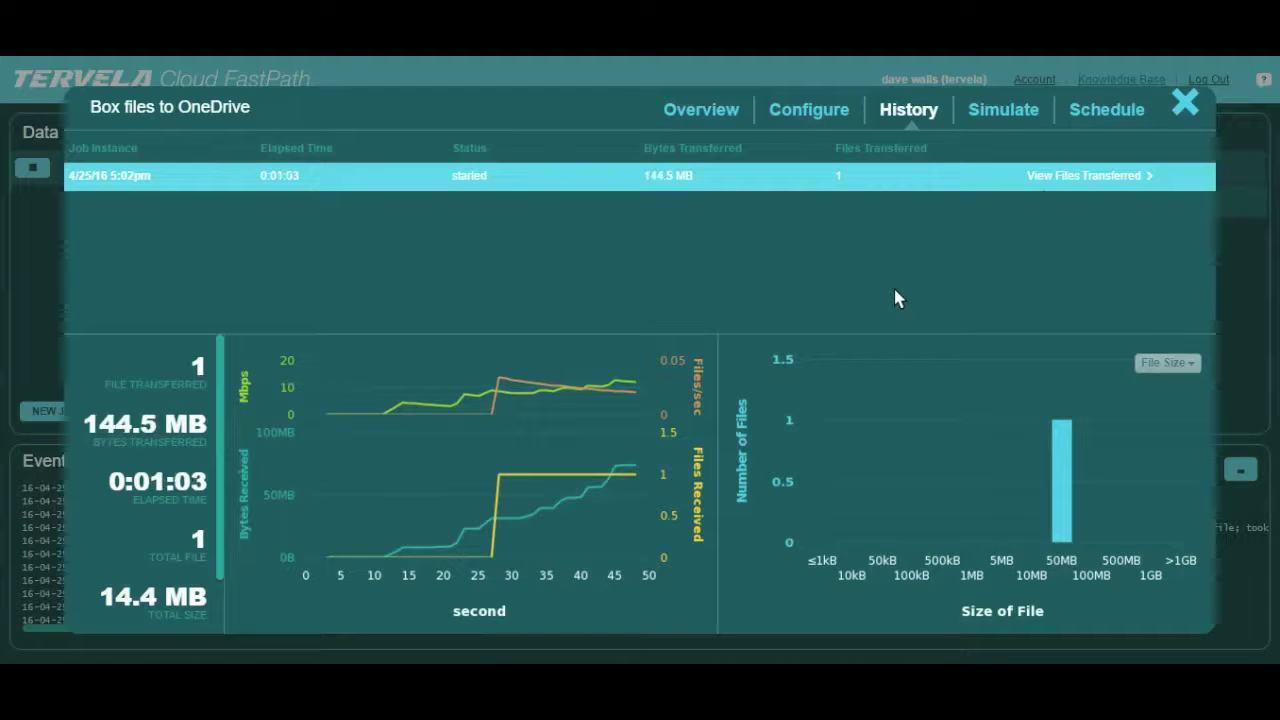
# Step: Review the list of files transferred in this run, then return to the charts and close the history
pyautogui.click(1066, 175)
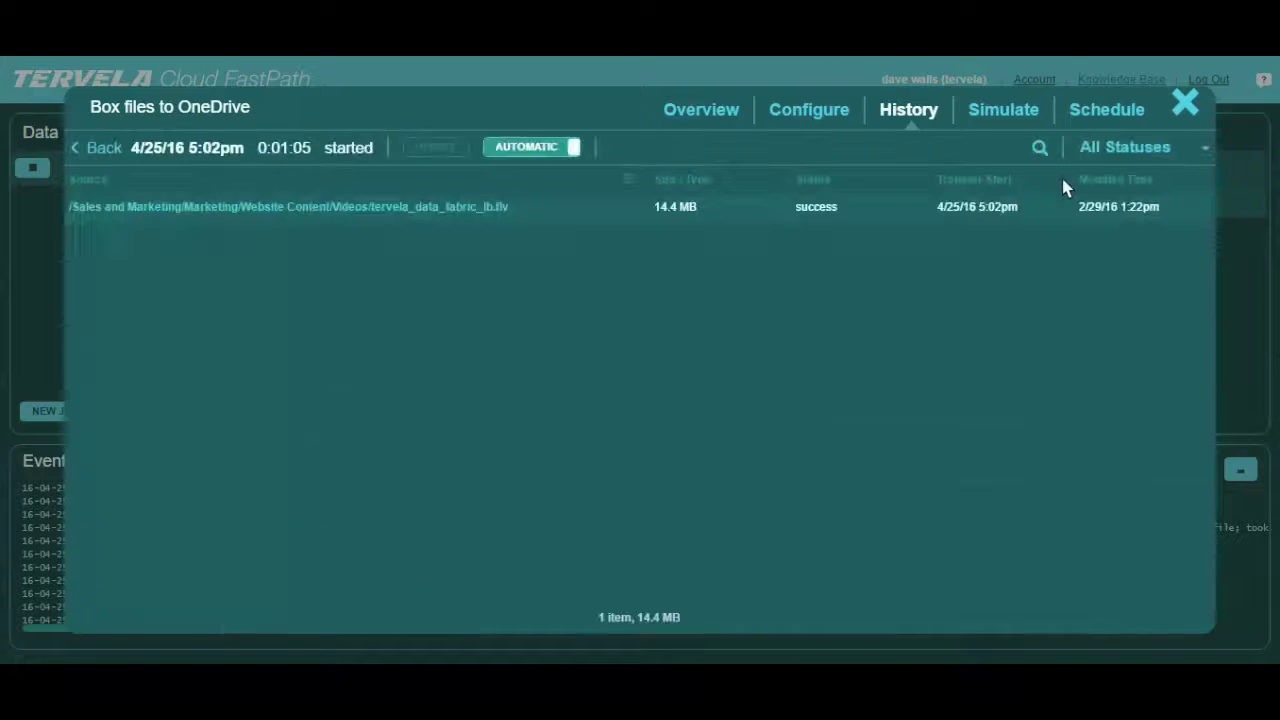
pyautogui.click(86, 148)
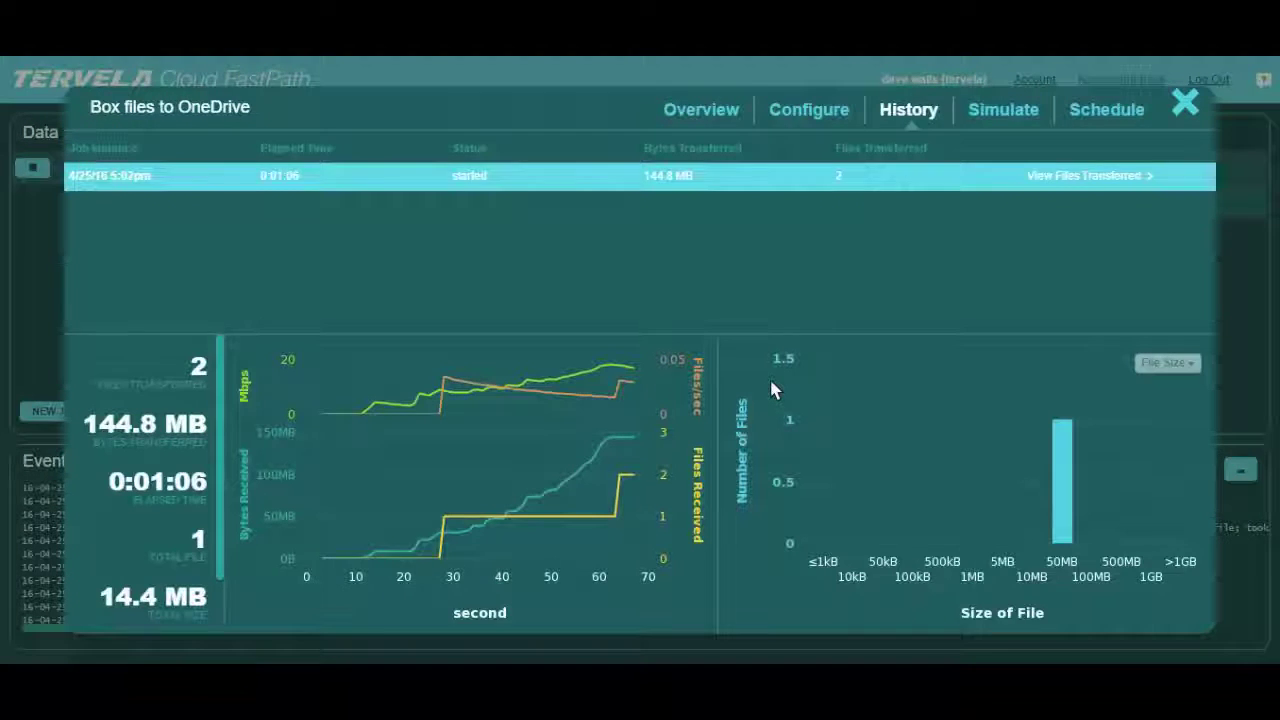
pyautogui.press('Escape')
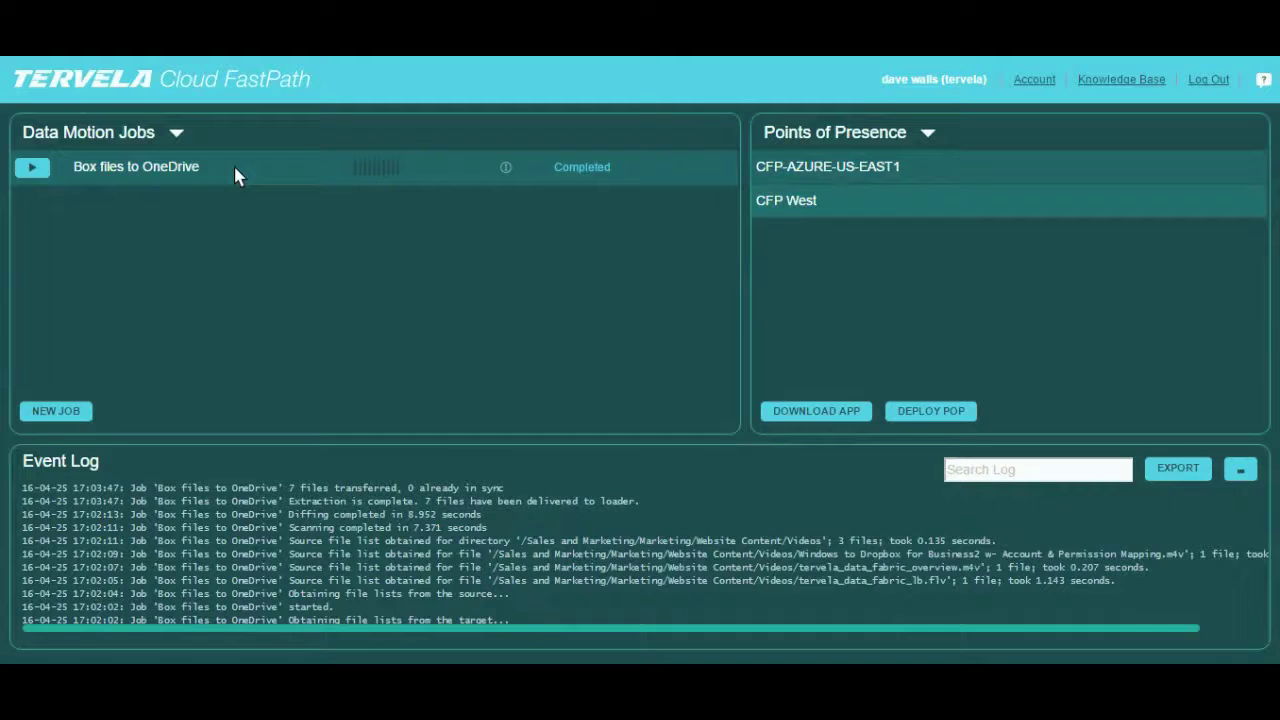
# Step: Check the Box files to OneDrive job's completed run statistics: 7 files, 239.1 MB, 0 errors
pyautogui.moveTo(236, 172)
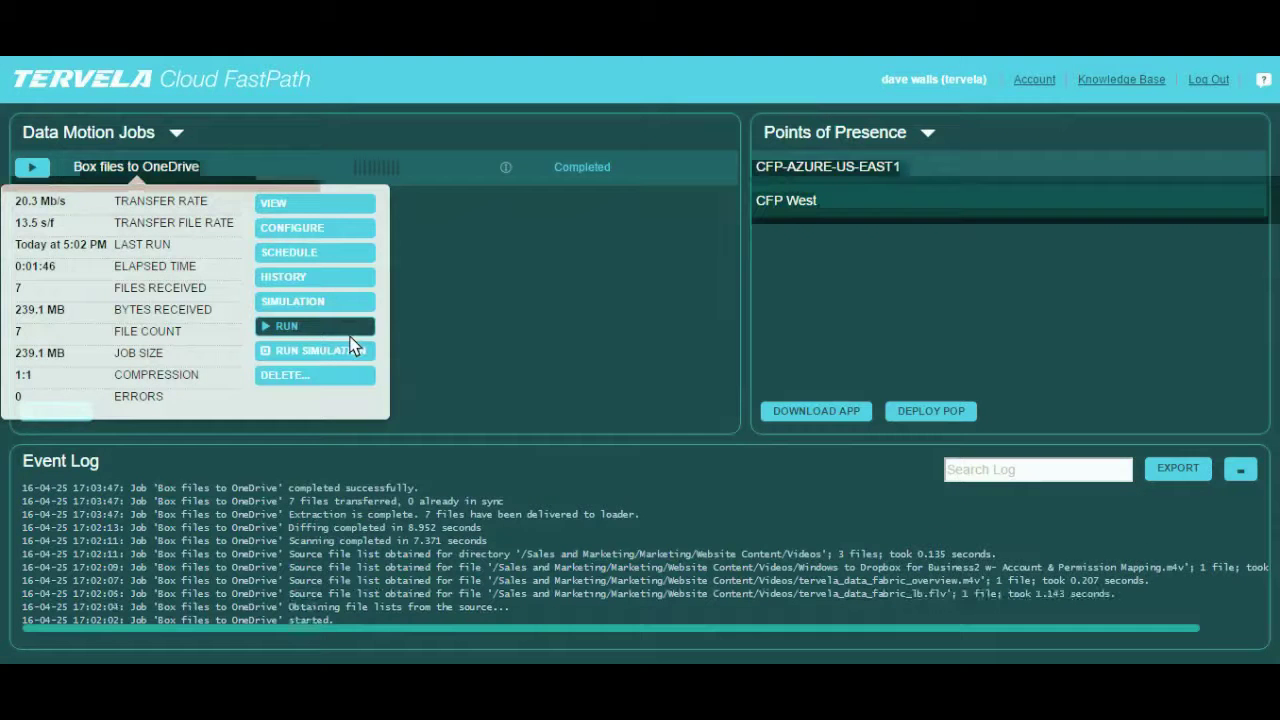